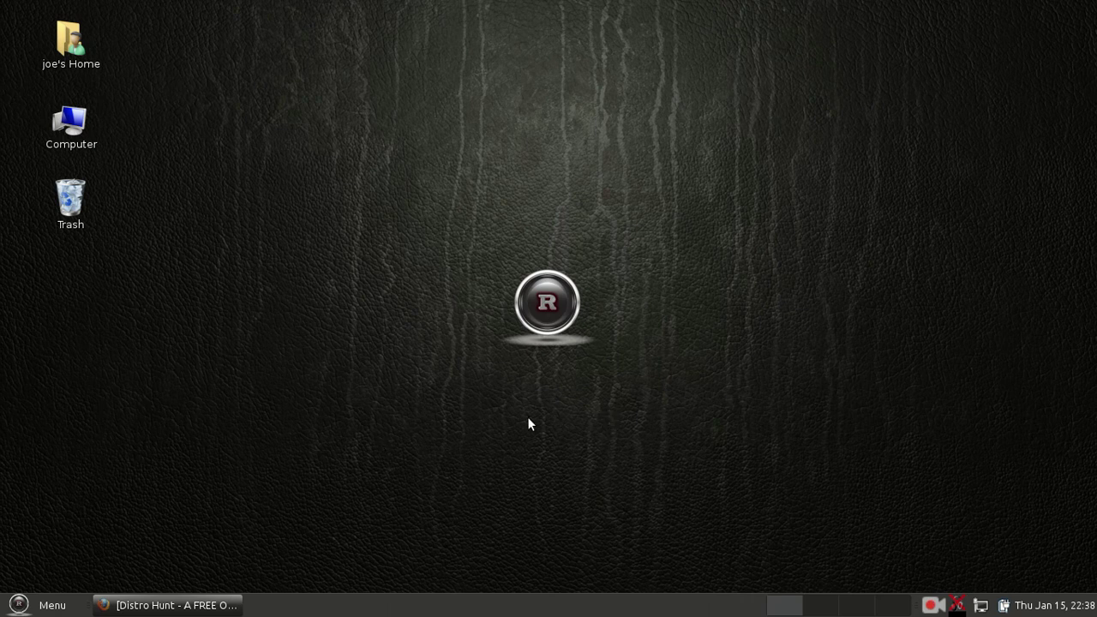
# - Glance through the application menu, dismiss it, and bring the Distro Hunt browser back to the front
pyautogui.click(44, 607)
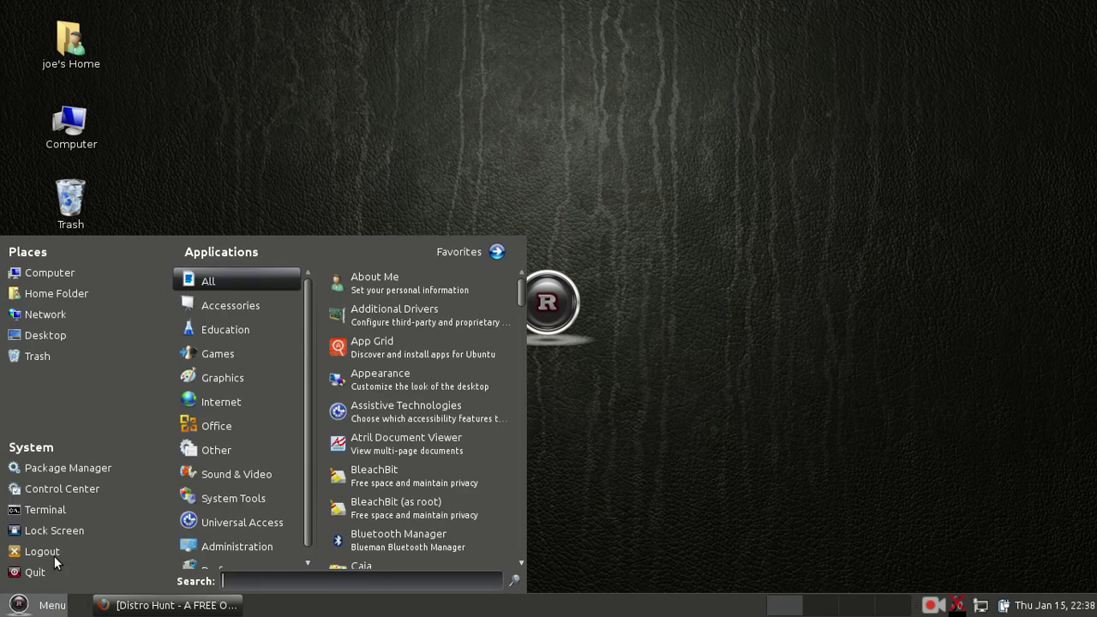
pyautogui.scroll(-13, 393, 336)
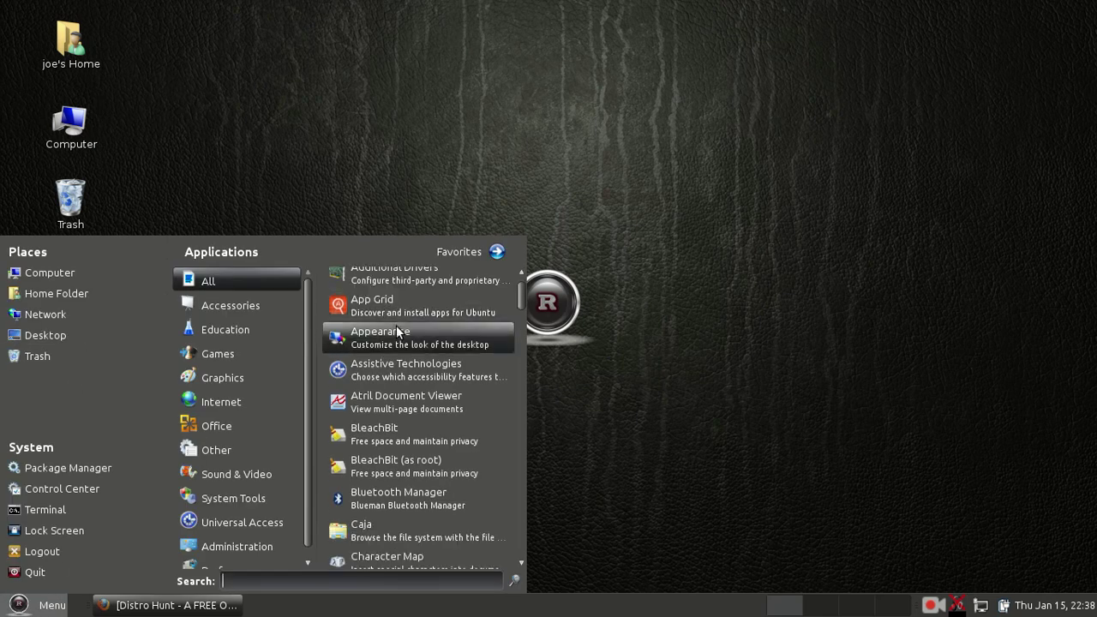
pyautogui.scroll(-5, 394, 324)
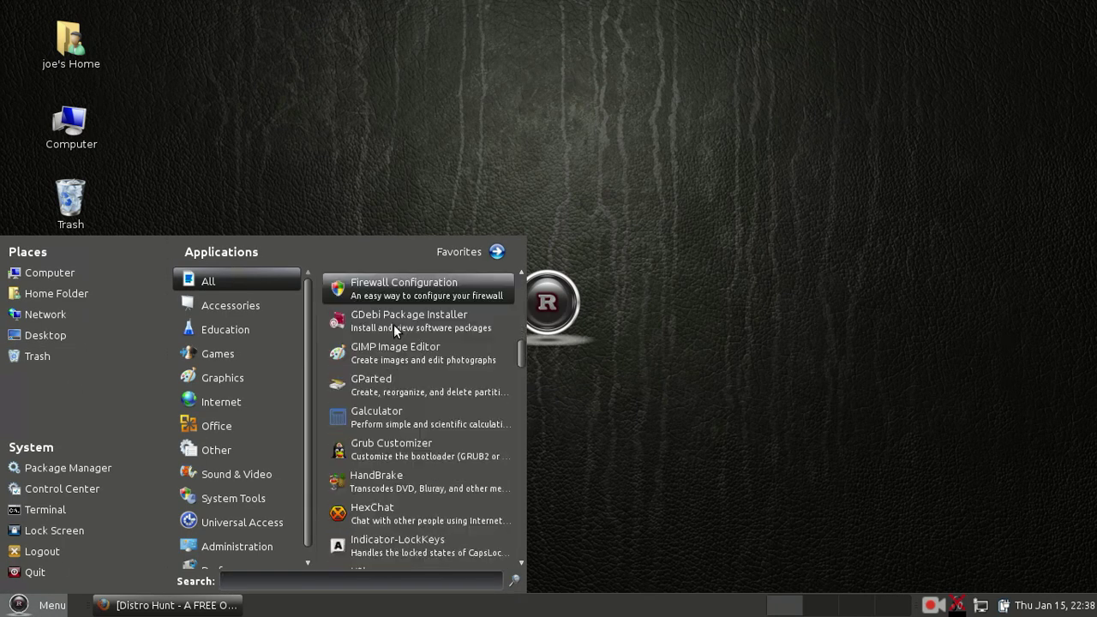
pyautogui.click(677, 485)
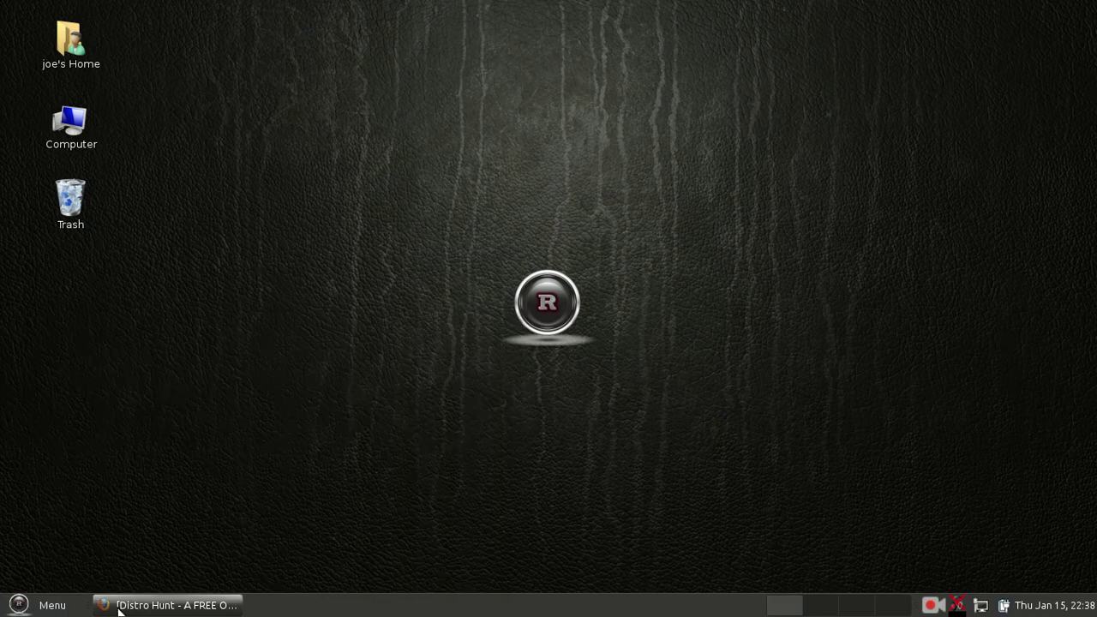
pyautogui.click(153, 605)
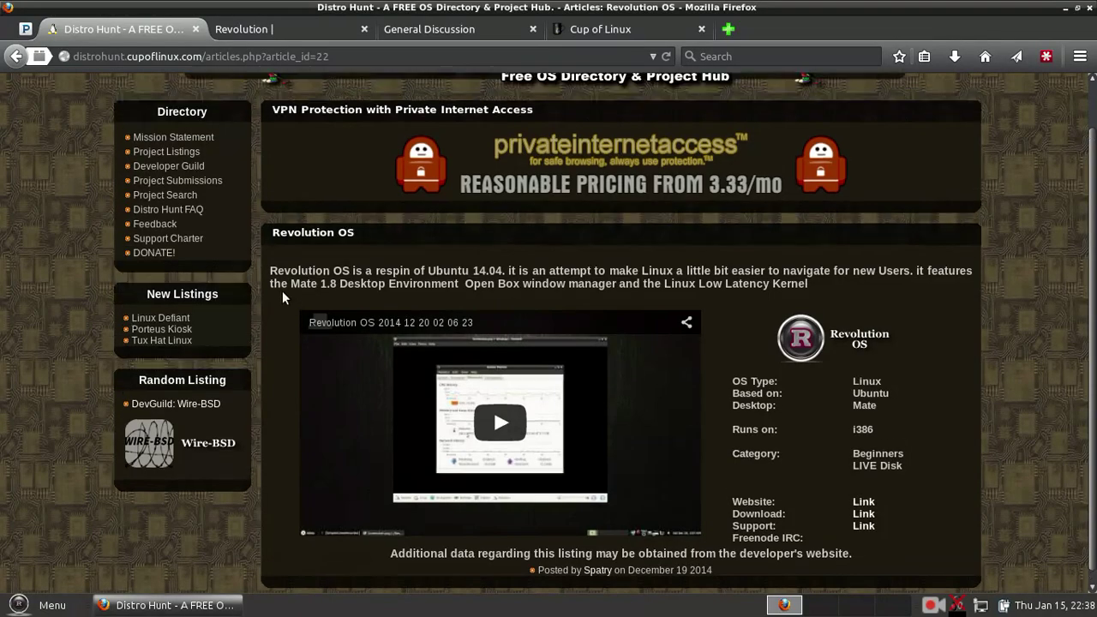
pyautogui.scroll(2, 282, 290)
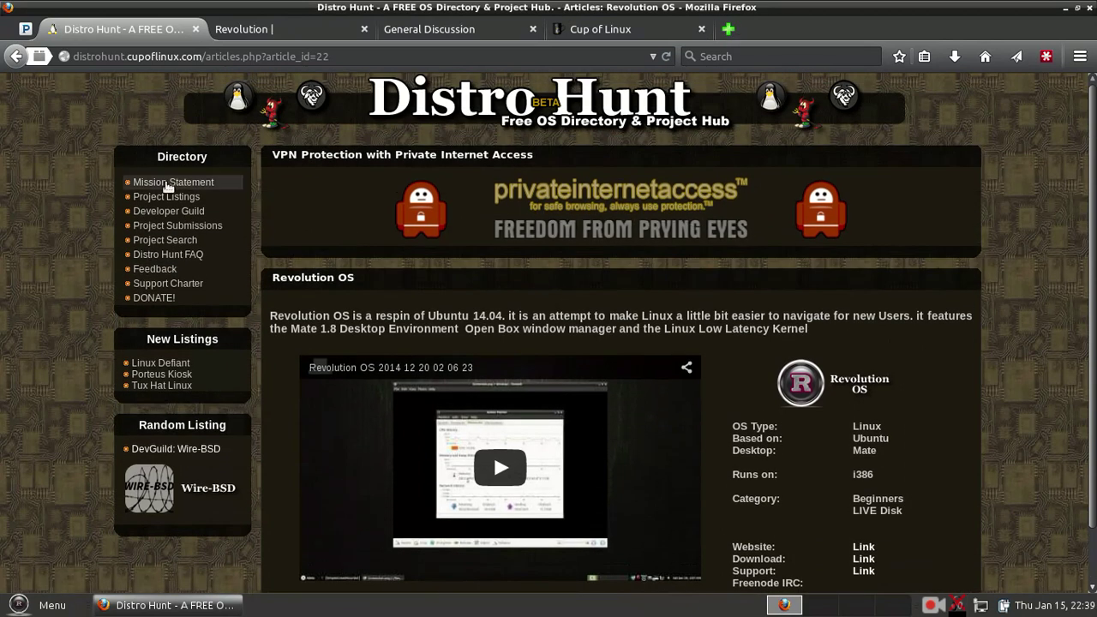
# - Open Distro Hunt's Project Listings and scroll through the grid of distributions
pyautogui.click(171, 182)
pyautogui.click(176, 199)
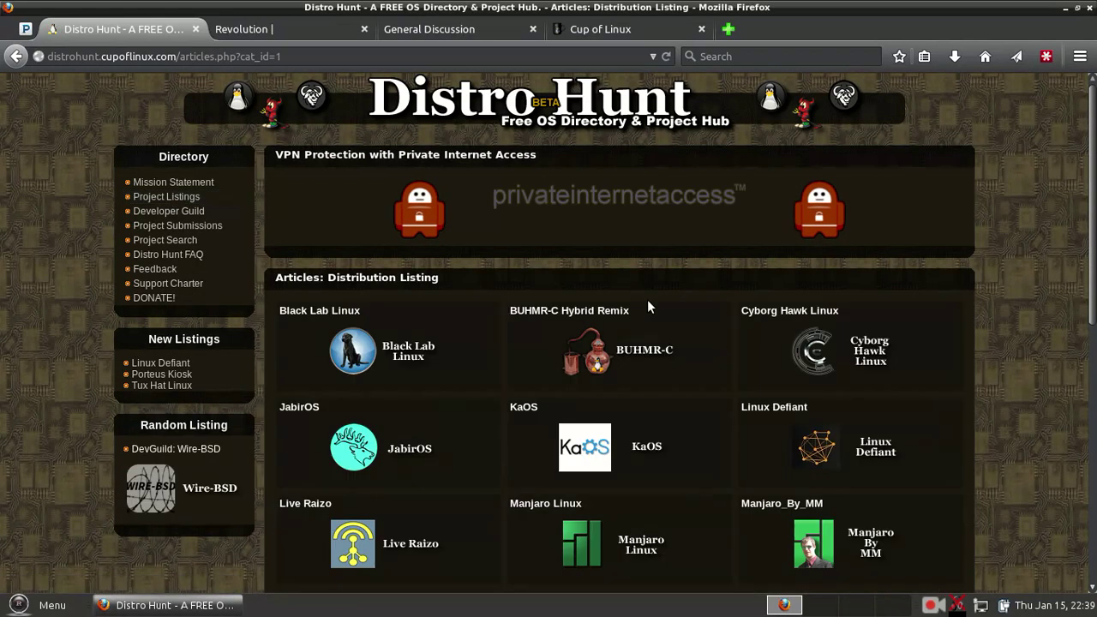
pyautogui.scroll(-4, 647, 299)
pyautogui.scroll(-5, 647, 302)
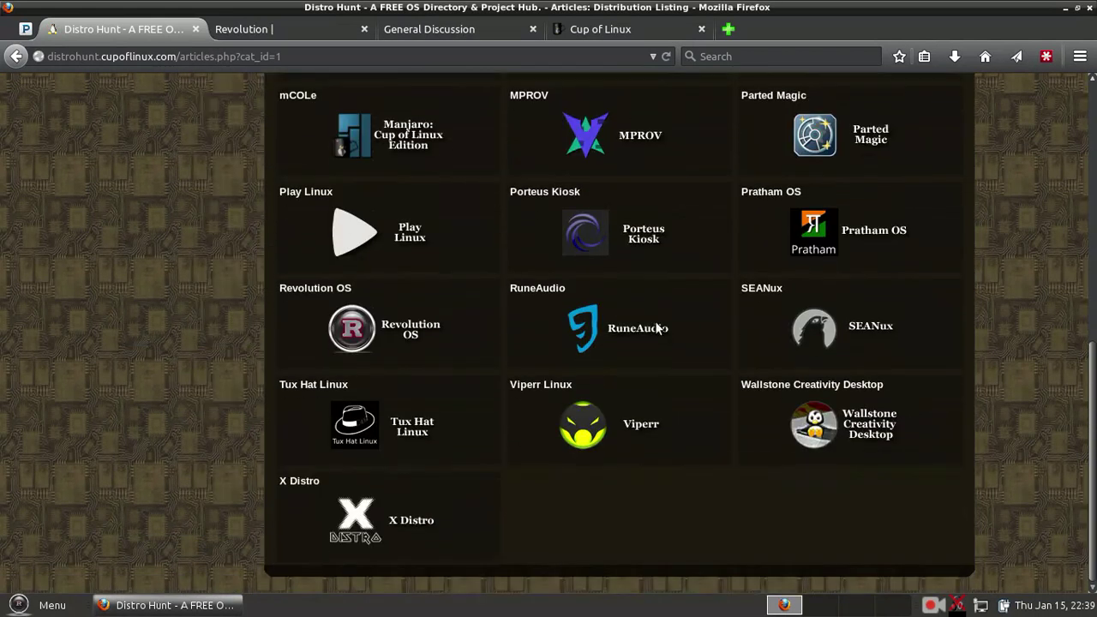
pyautogui.scroll(9, 655, 320)
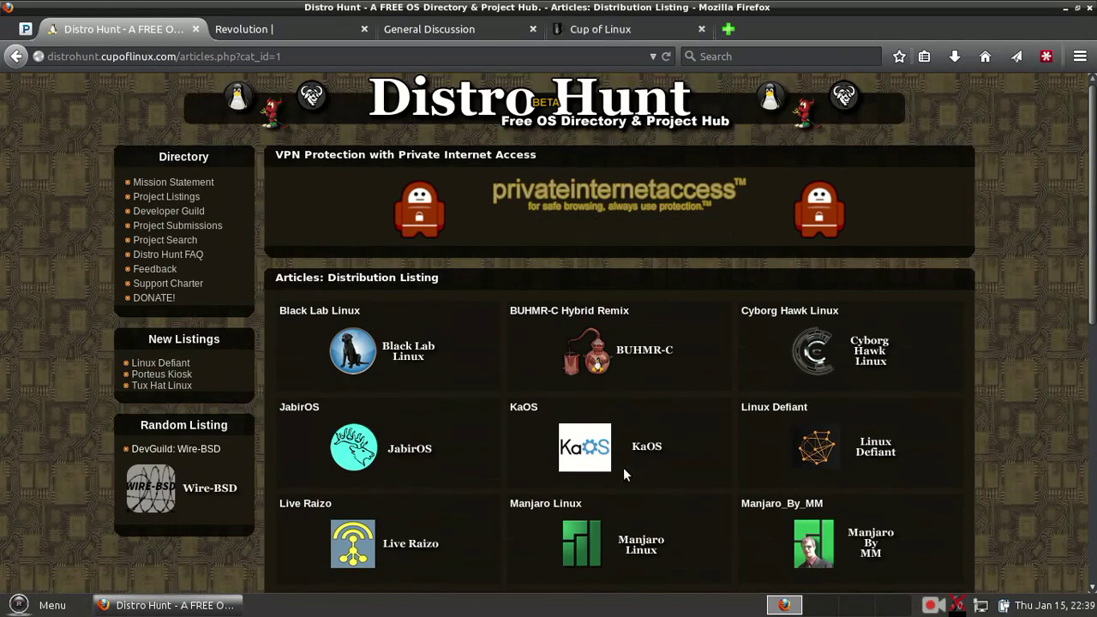
pyautogui.scroll(-5, 588, 403)
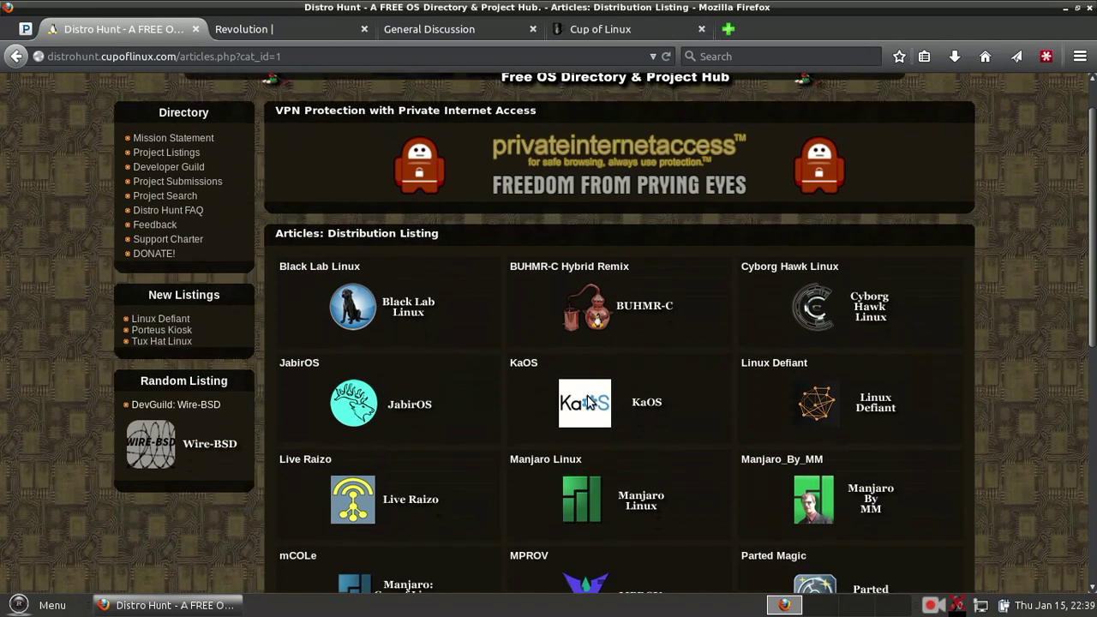
pyautogui.scroll(-1, 588, 397)
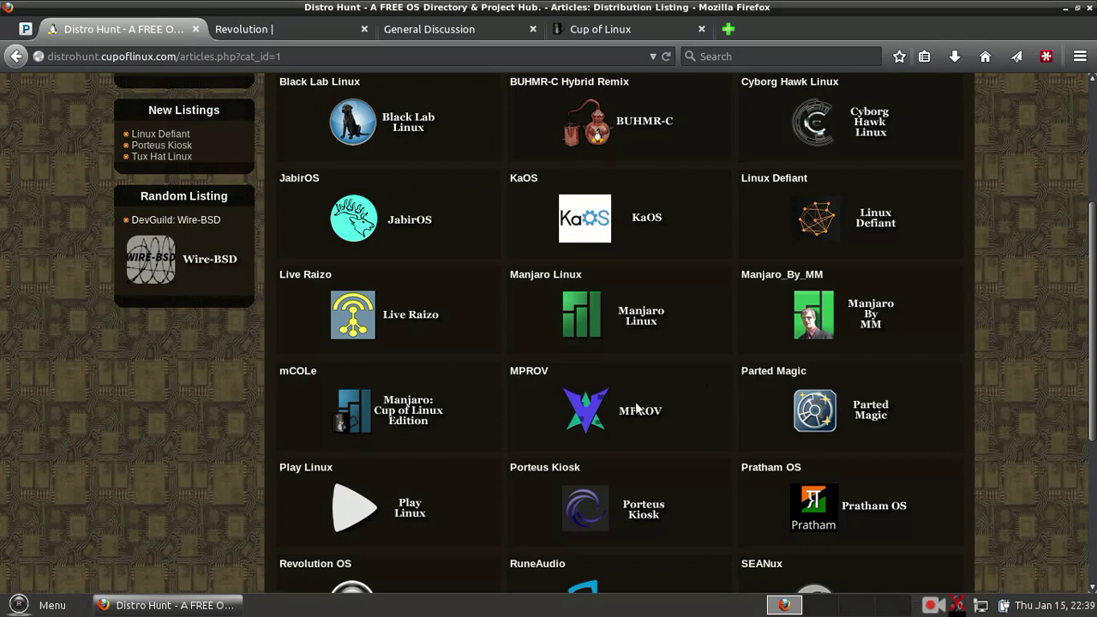
pyautogui.scroll(-3, 635, 401)
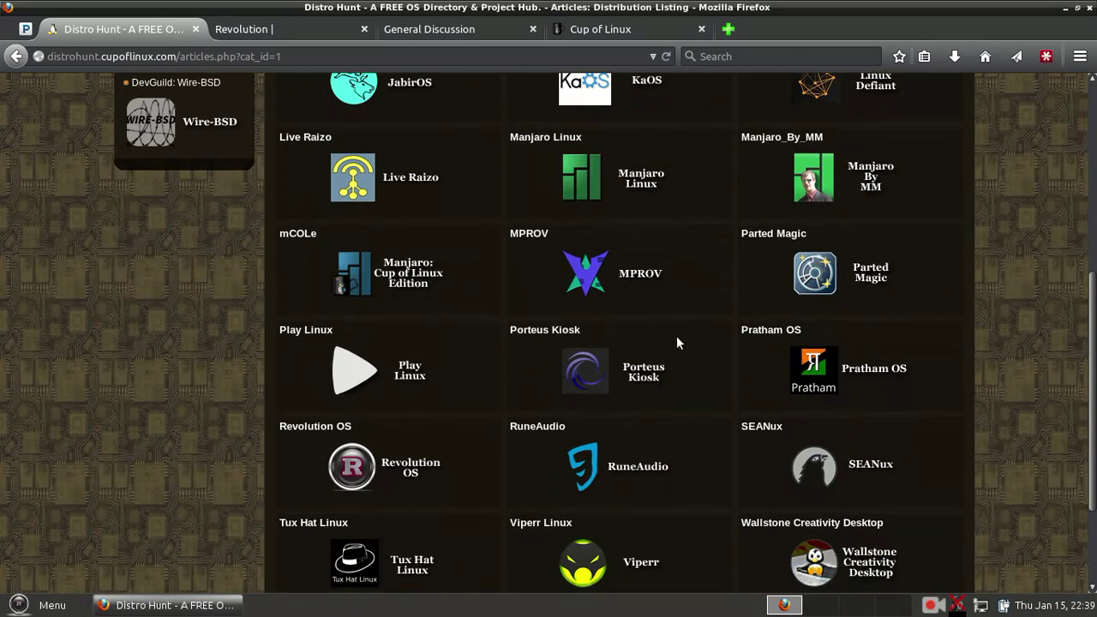
pyautogui.scroll(-3, 676, 342)
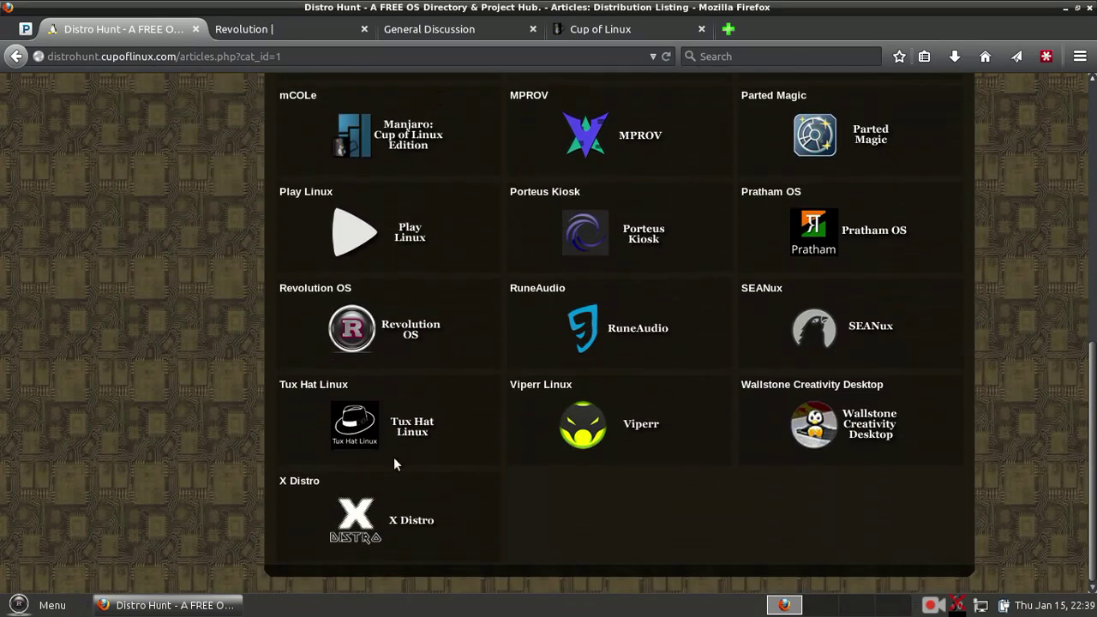
pyautogui.scroll(1, 452, 497)
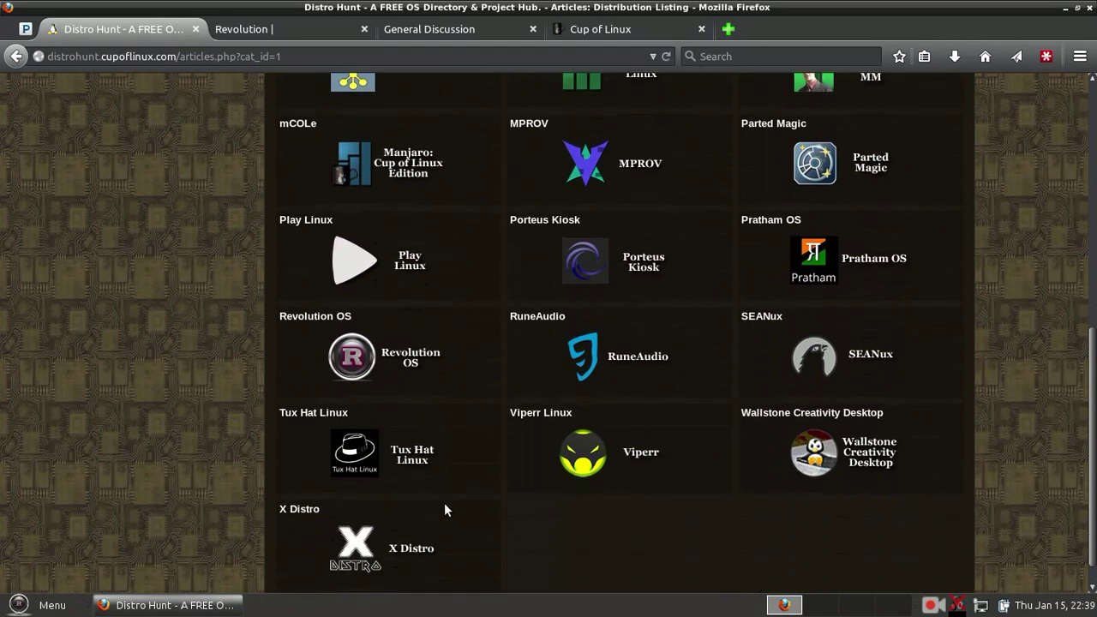
pyautogui.scroll(-1, 444, 503)
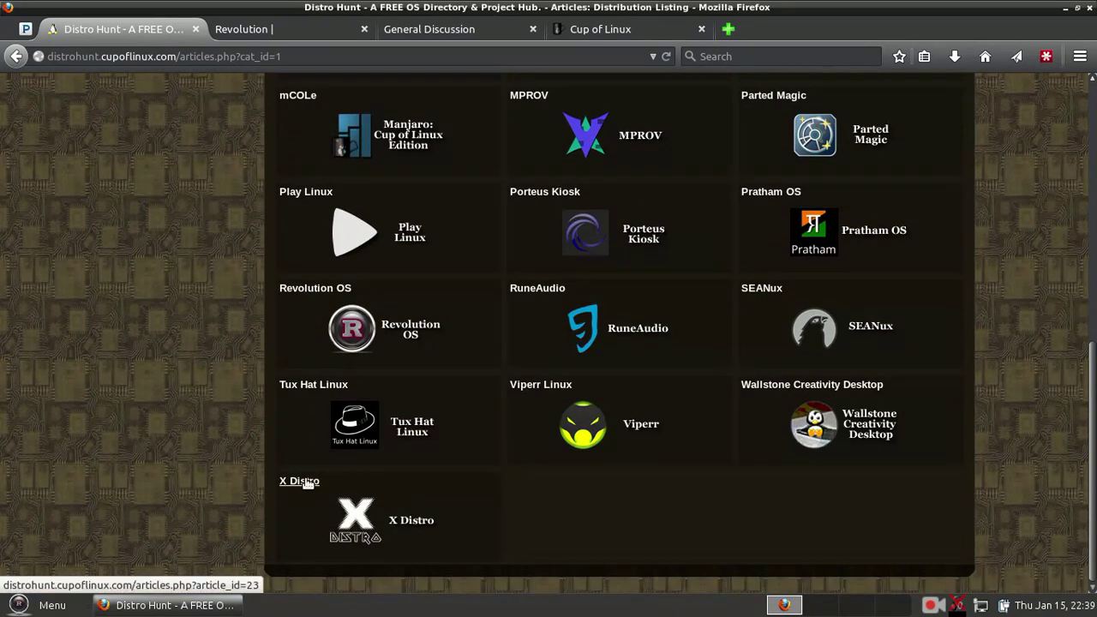
pyautogui.scroll(8, 543, 456)
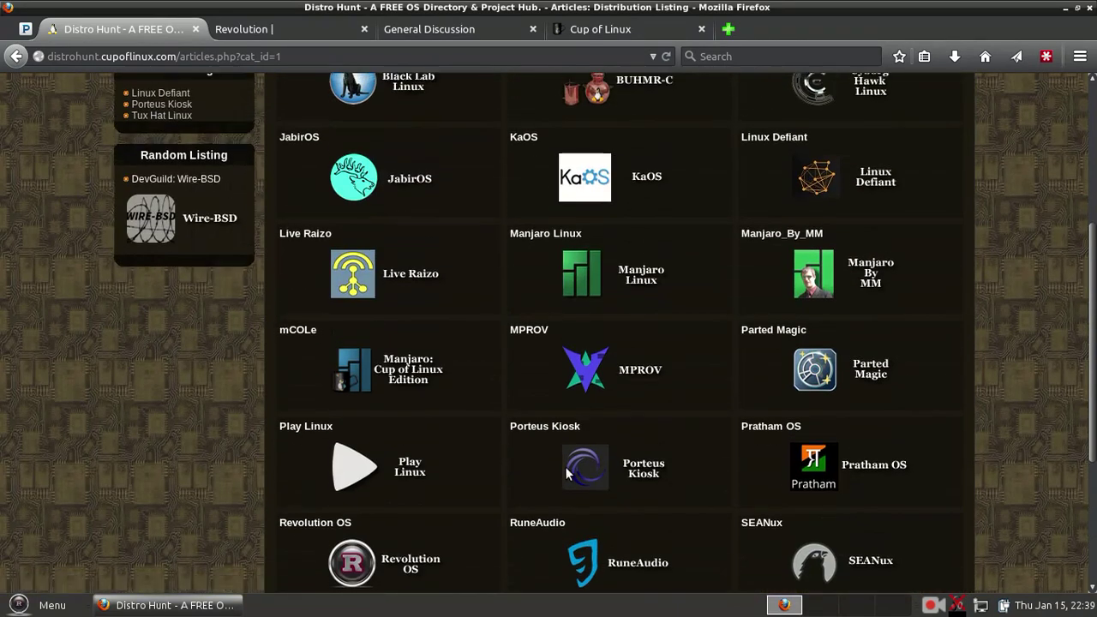
pyautogui.scroll(-7, 543, 456)
# - Open the Revolution OS article, check the Revolution website, General Discussion and Pandora tabs, and return
pyautogui.click(308, 340)
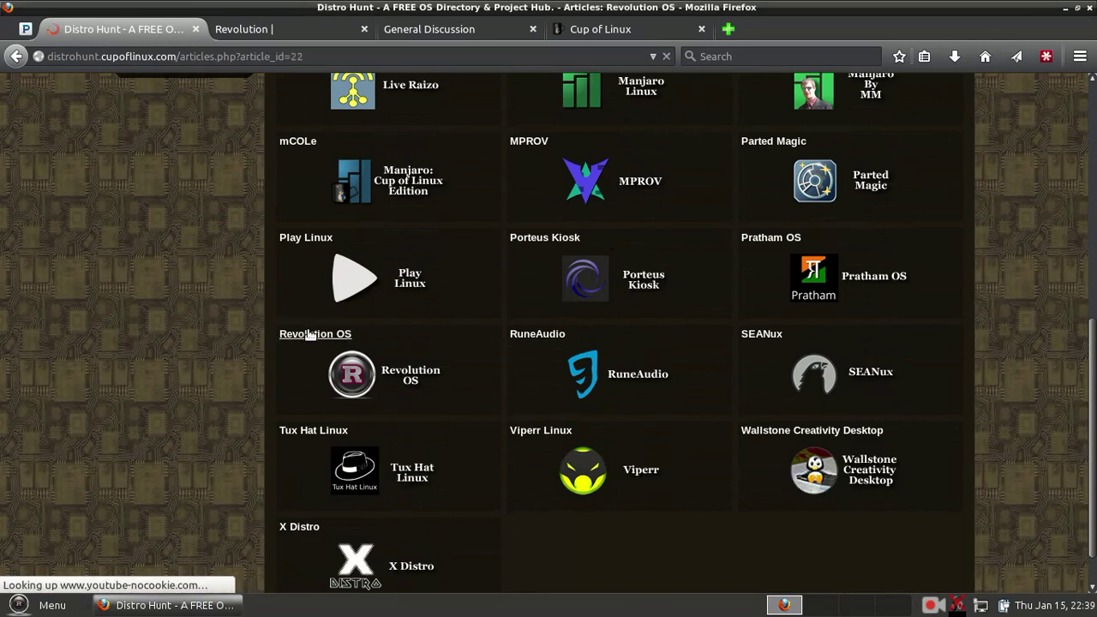
pyautogui.scroll(-1, 840, 367)
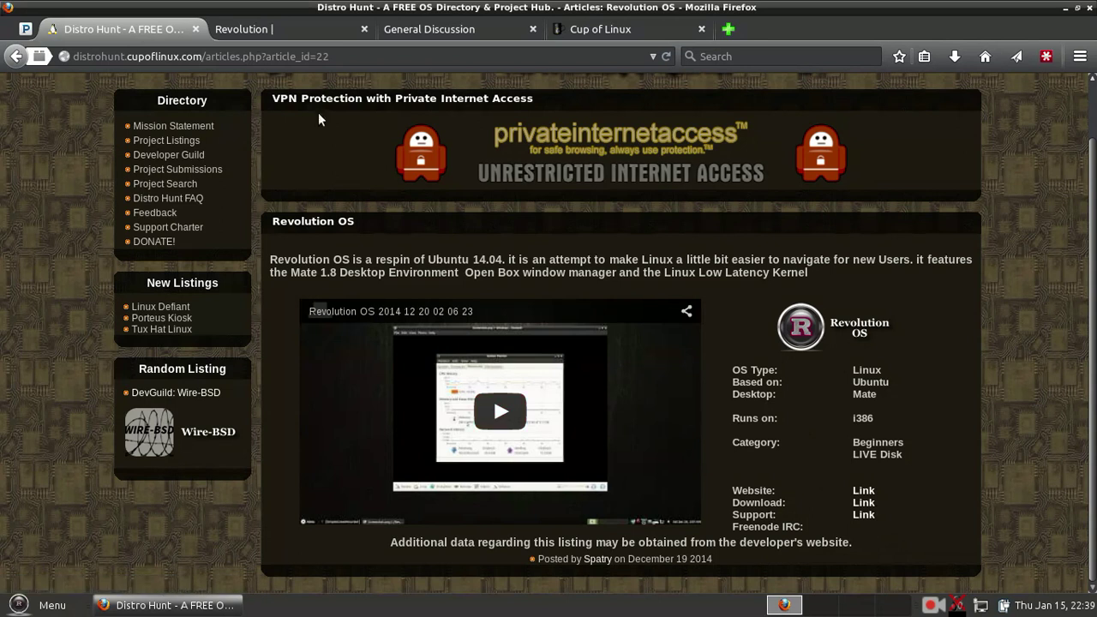
pyautogui.click(306, 30)
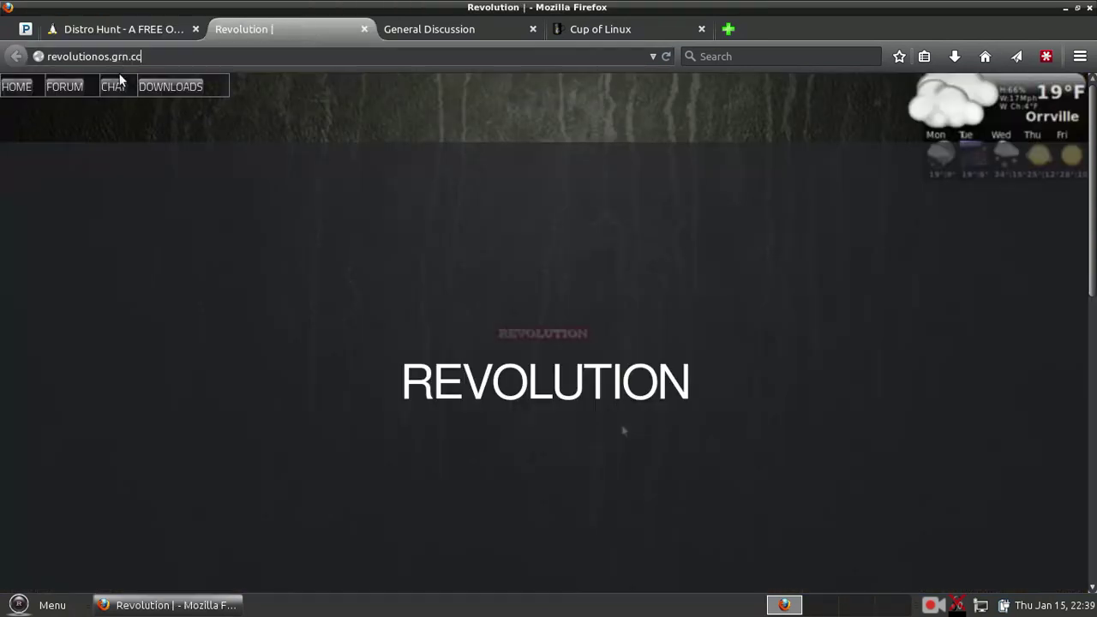
pyautogui.click(484, 27)
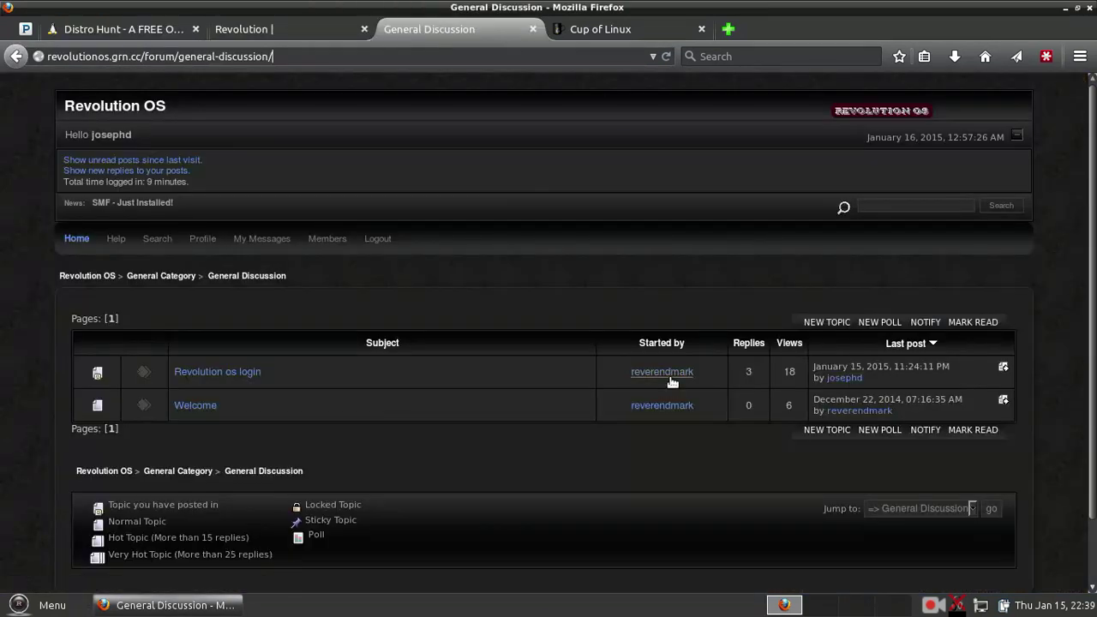
pyautogui.click(95, 31)
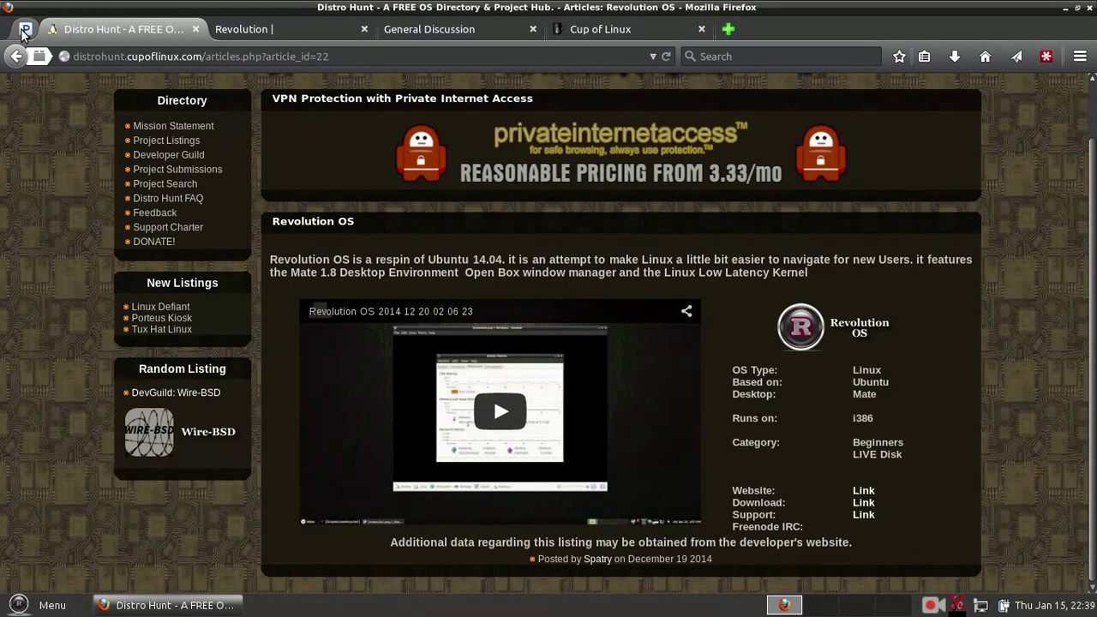
pyautogui.click(25, 30)
pyautogui.click(114, 27)
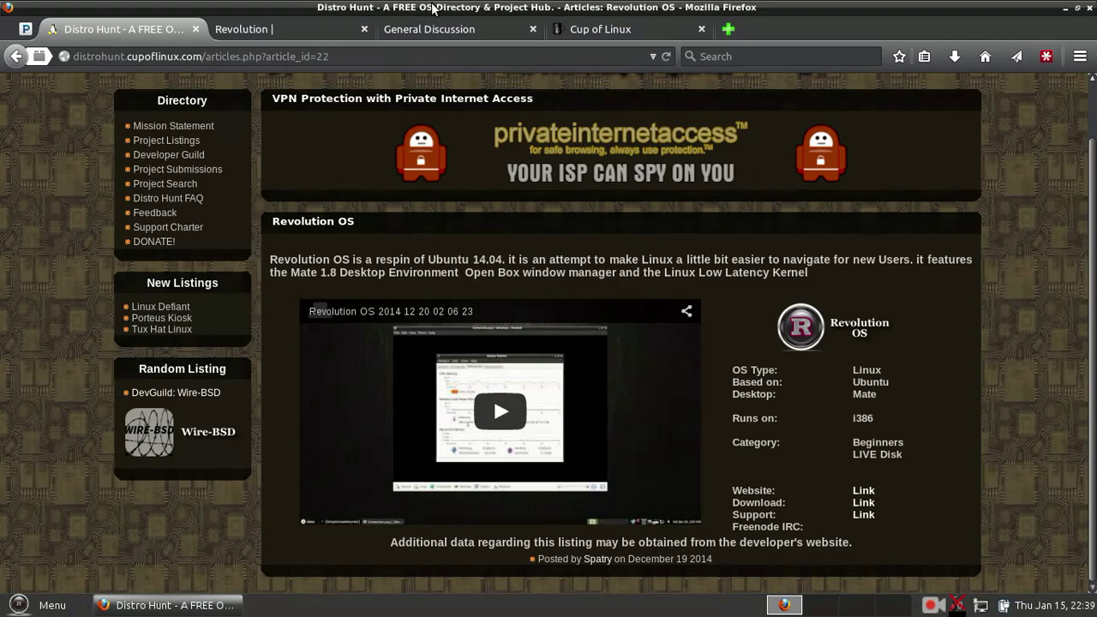
# - Minimize the browser and view the Accessories and Internet categories in the application menu
pyautogui.click(1064, 8)
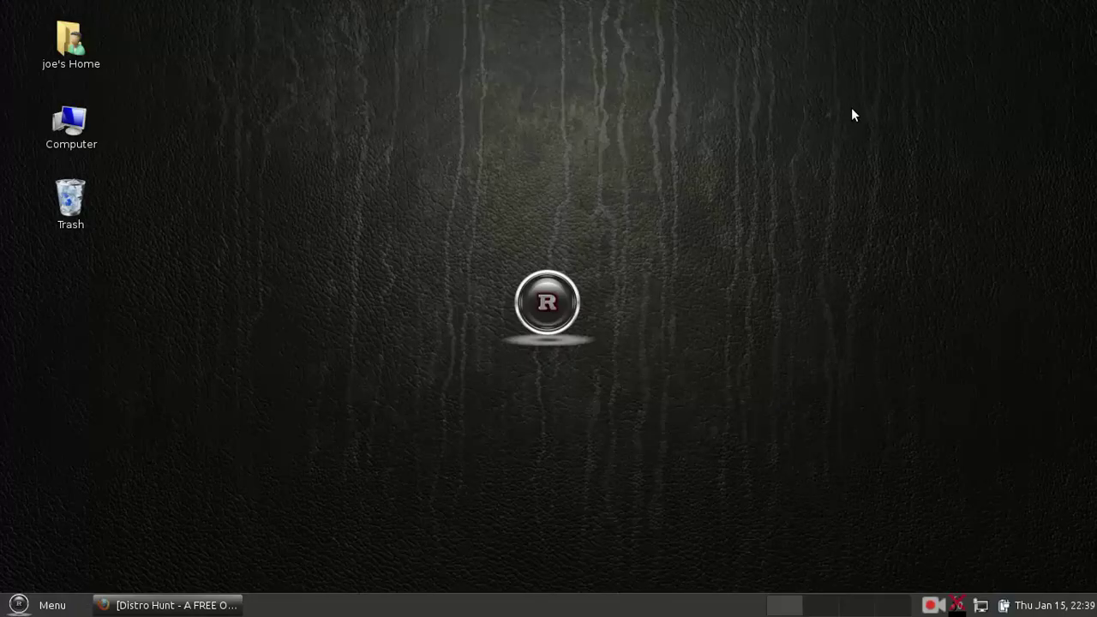
pyautogui.click(56, 610)
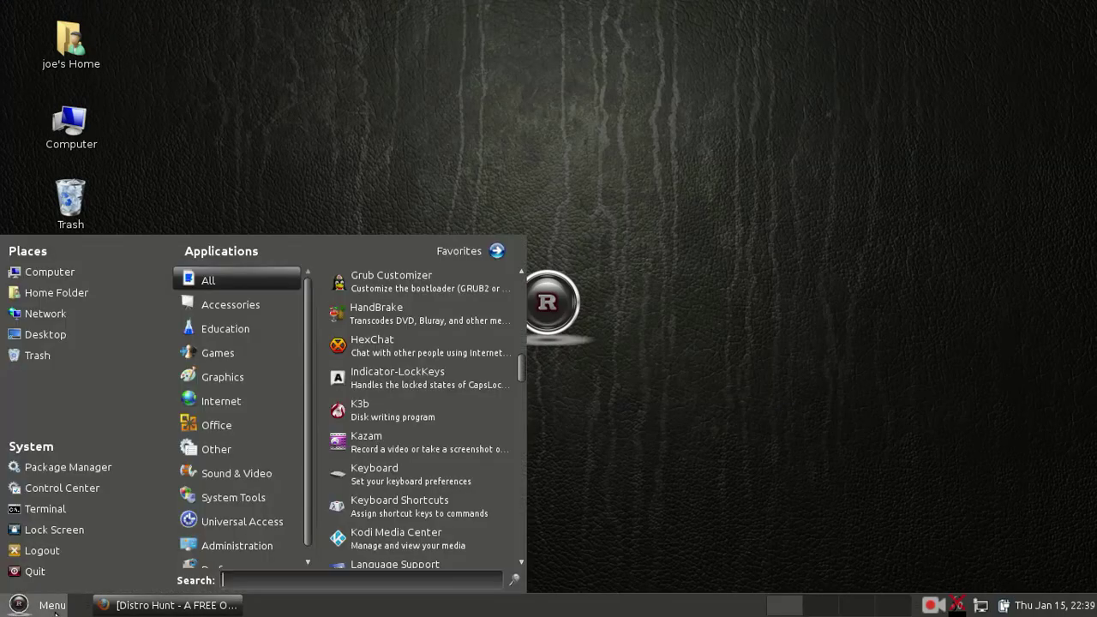
pyautogui.click(240, 307)
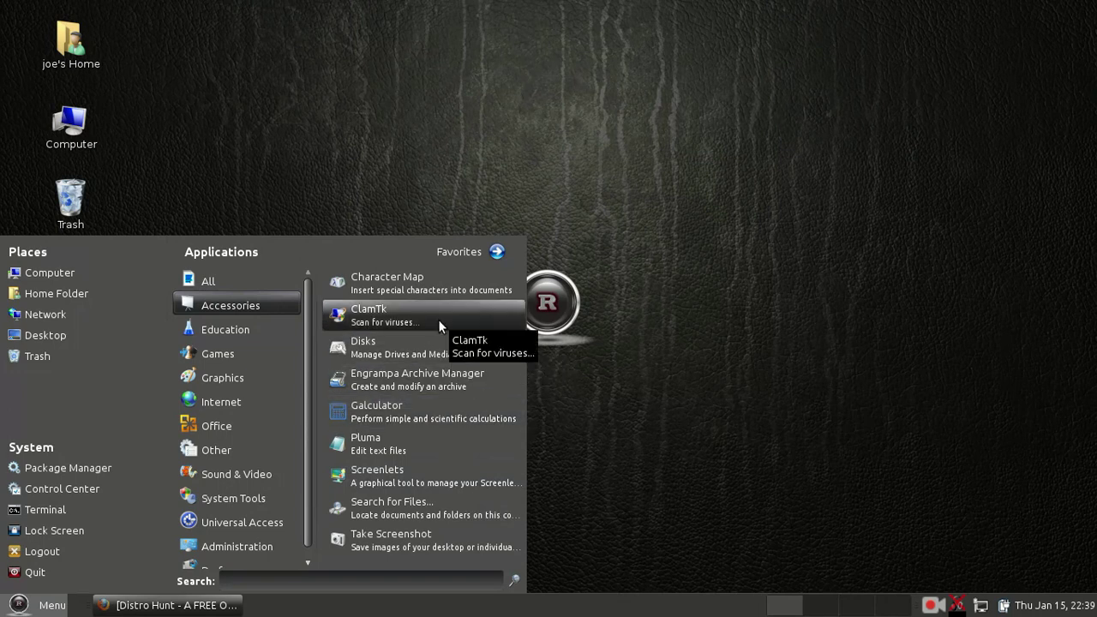
pyautogui.click(221, 401)
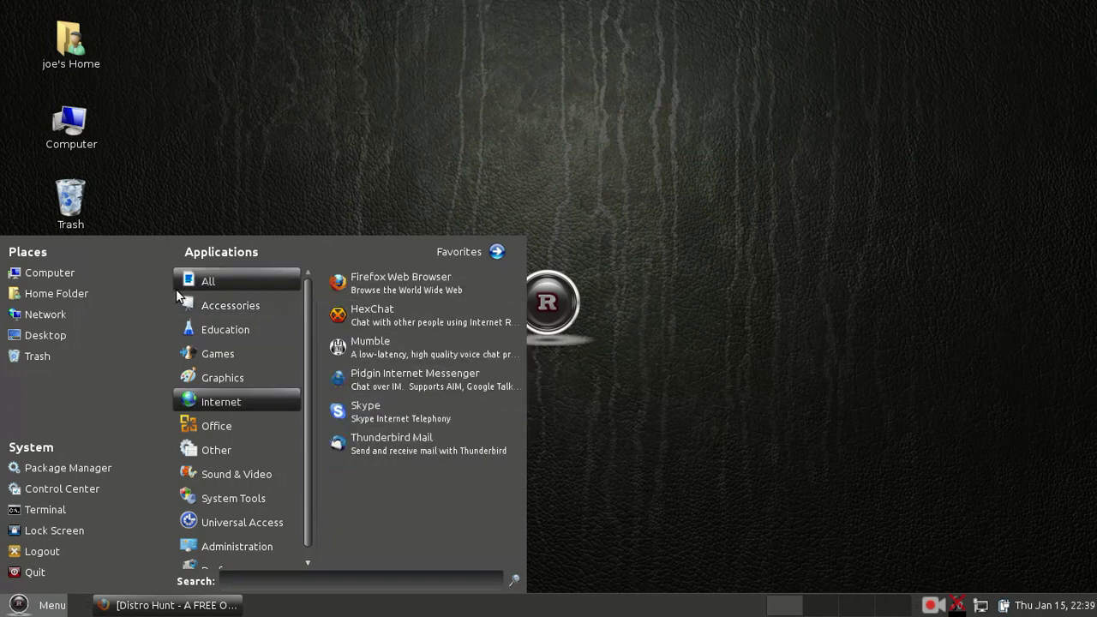
# - Browse the Education, Games and Graphics categories, then launch Shotwell
pyautogui.moveTo(199, 337)
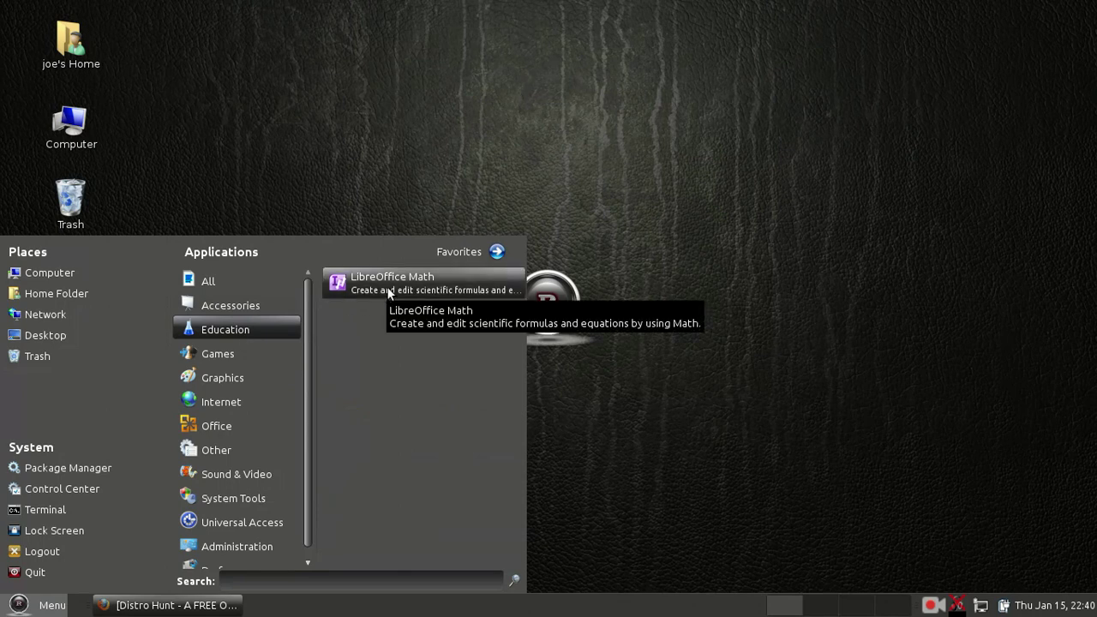
pyautogui.moveTo(274, 355)
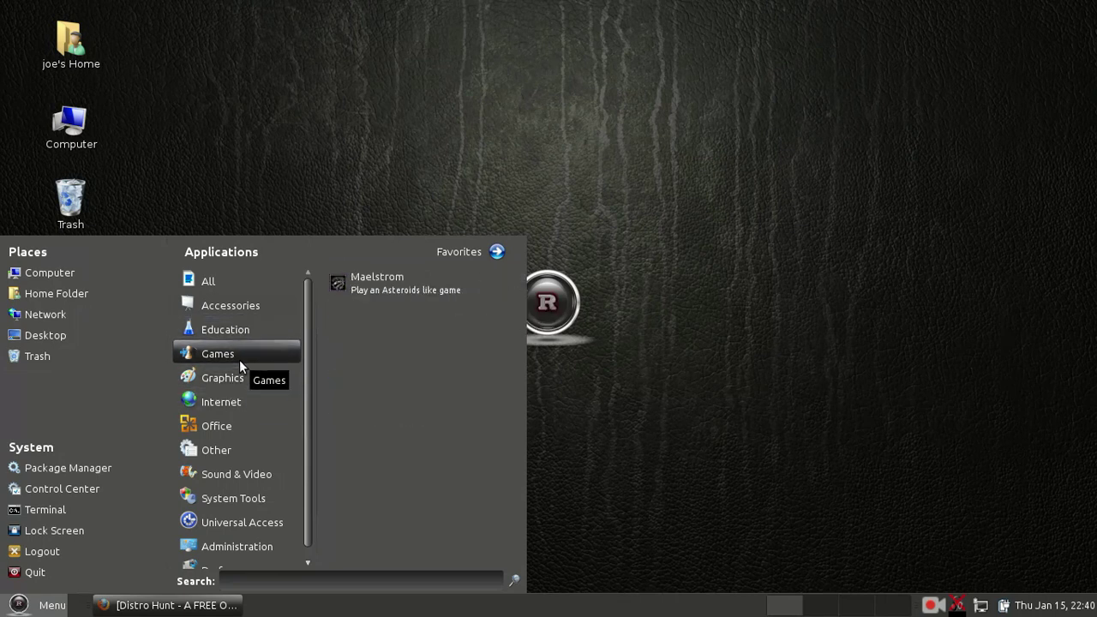
pyautogui.moveTo(226, 377)
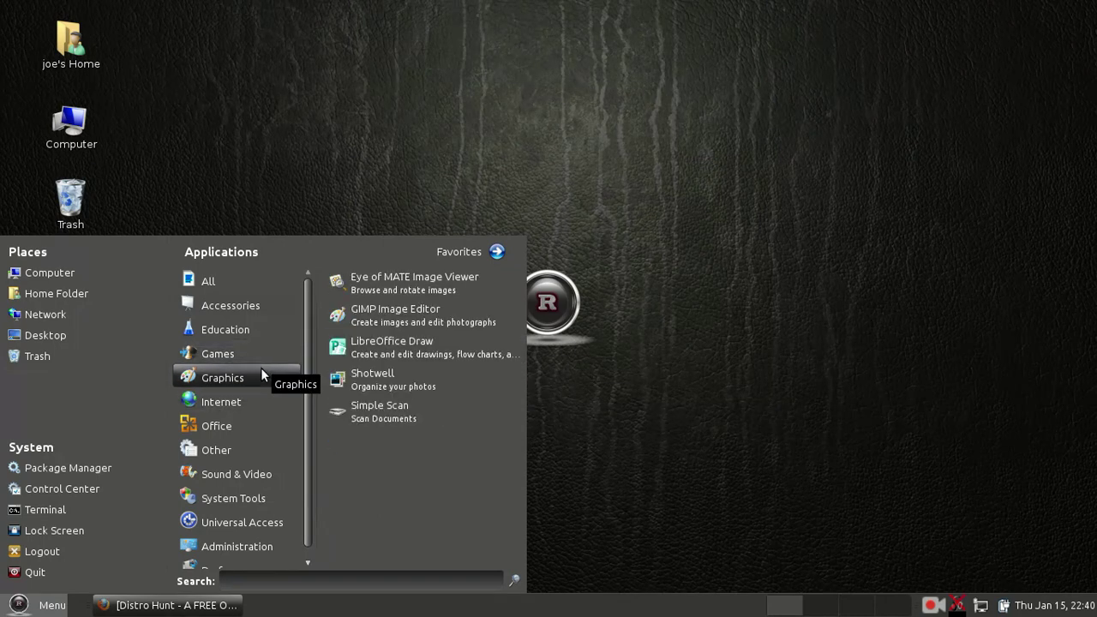
pyautogui.click(373, 386)
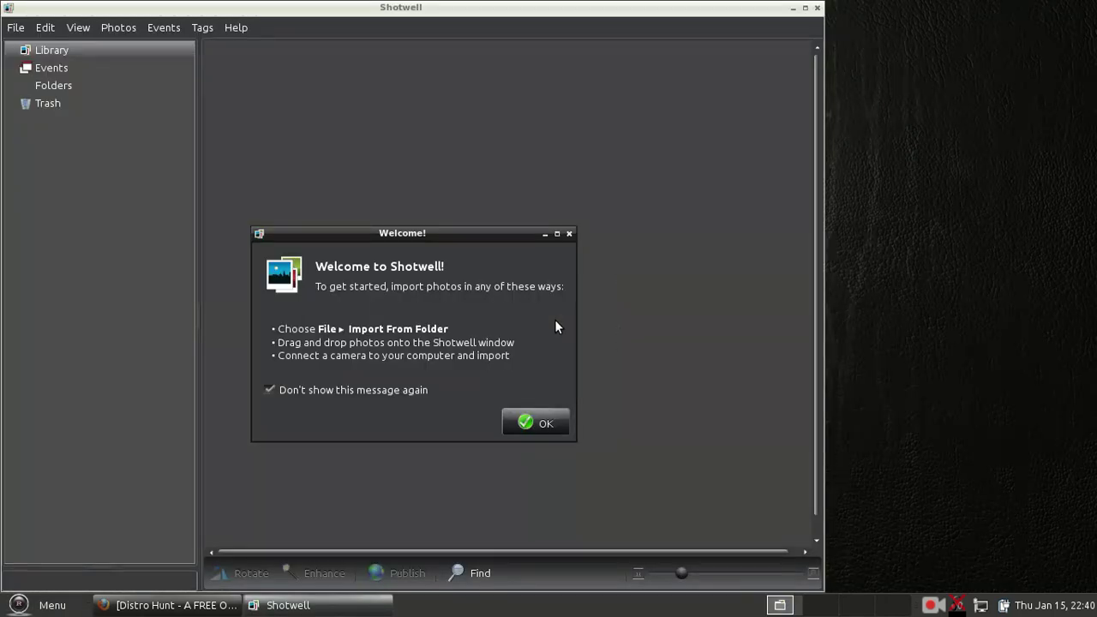
# - Dismiss Shotwell's welcome, maximize its empty library, and quit with Ctrl+Q
pyautogui.click(508, 418)
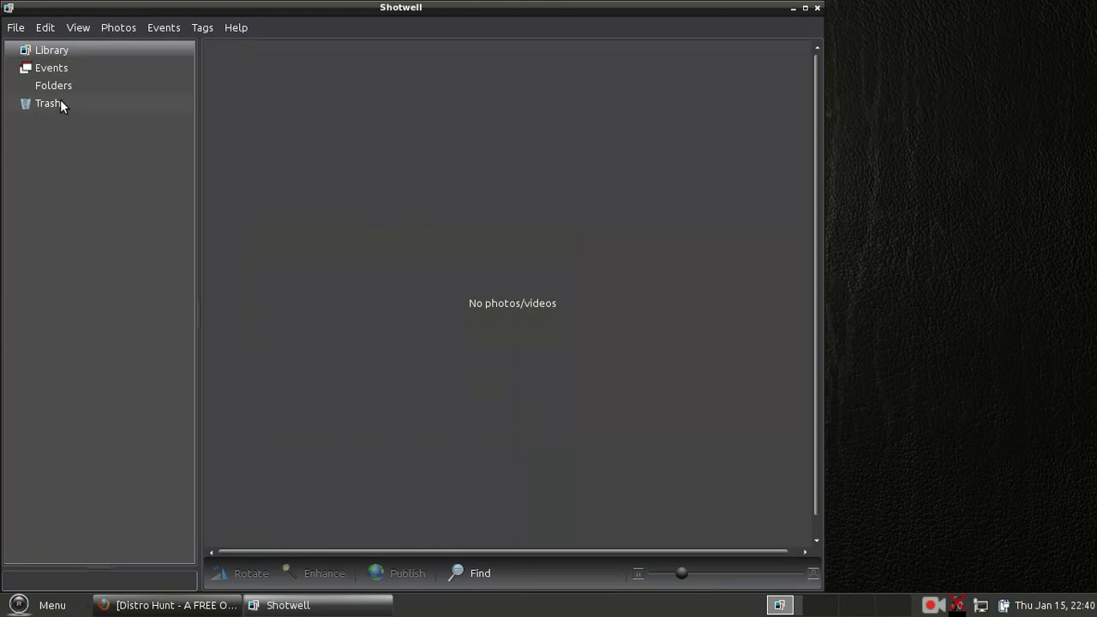
pyautogui.click(806, 8)
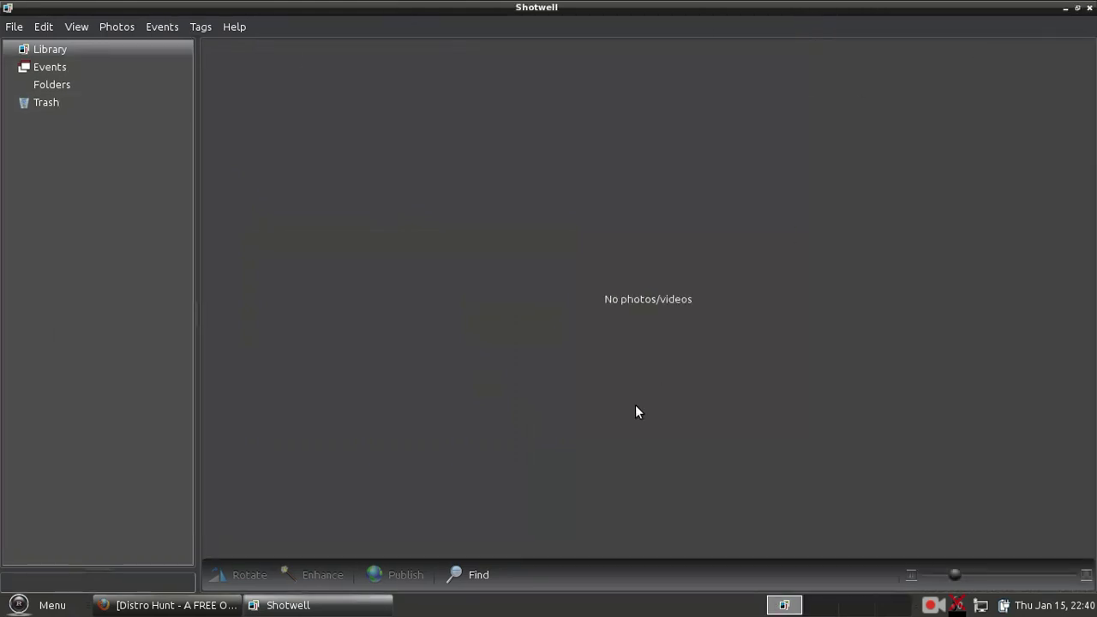
pyautogui.hotkey('ctrl', 'q')
# - View the Internet, Office and Sound & Video apps, including OpenShot, Kodi and VLC
pyautogui.click(21, 600)
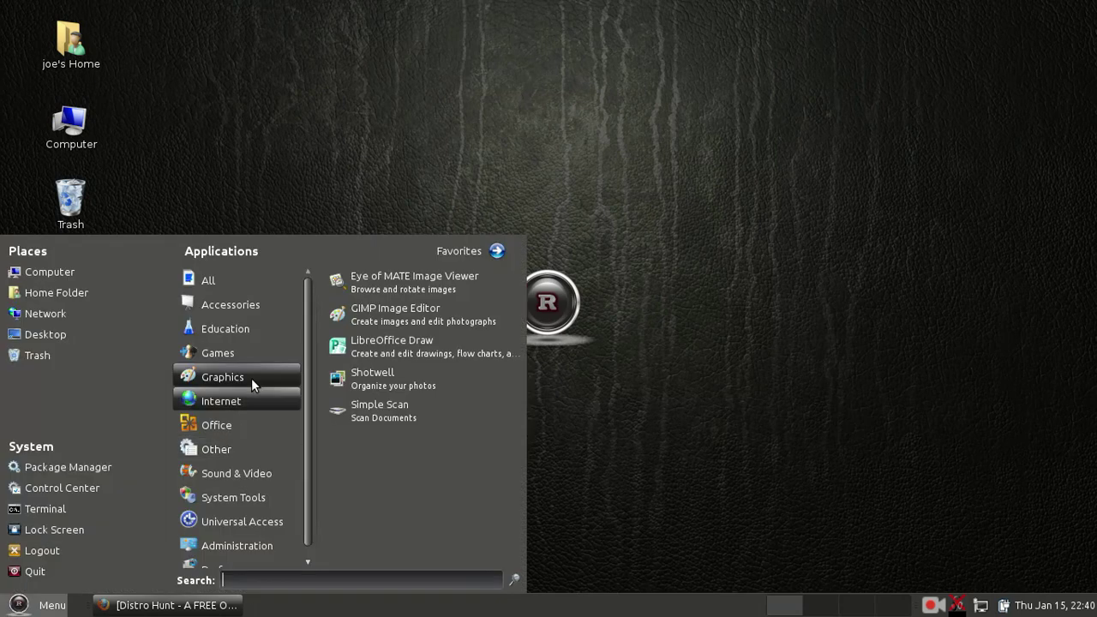
pyautogui.moveTo(231, 401)
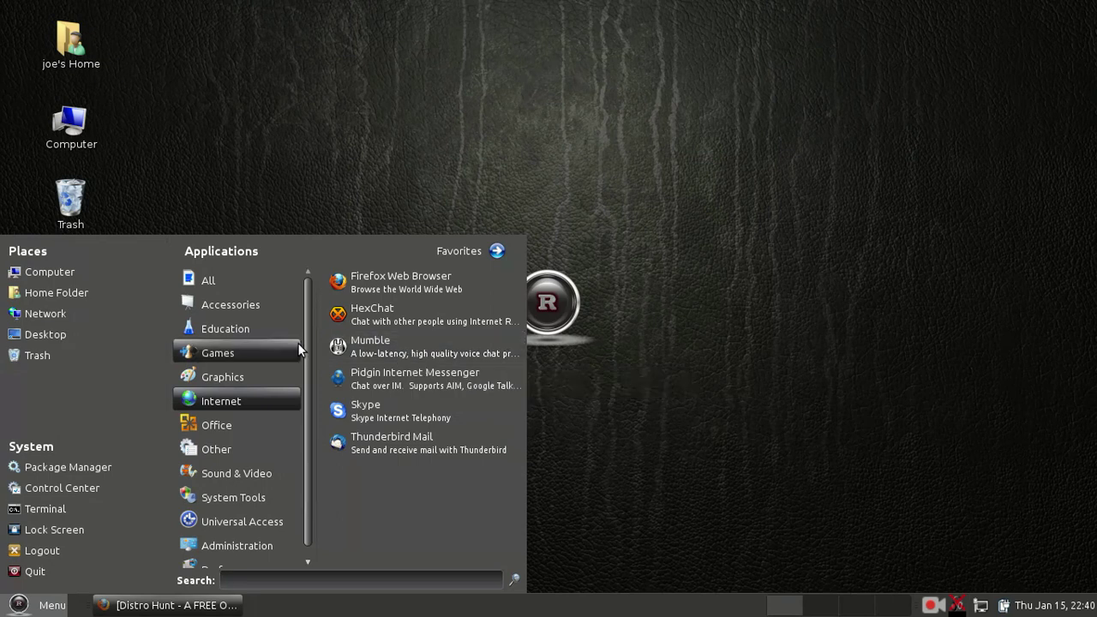
pyautogui.moveTo(263, 417)
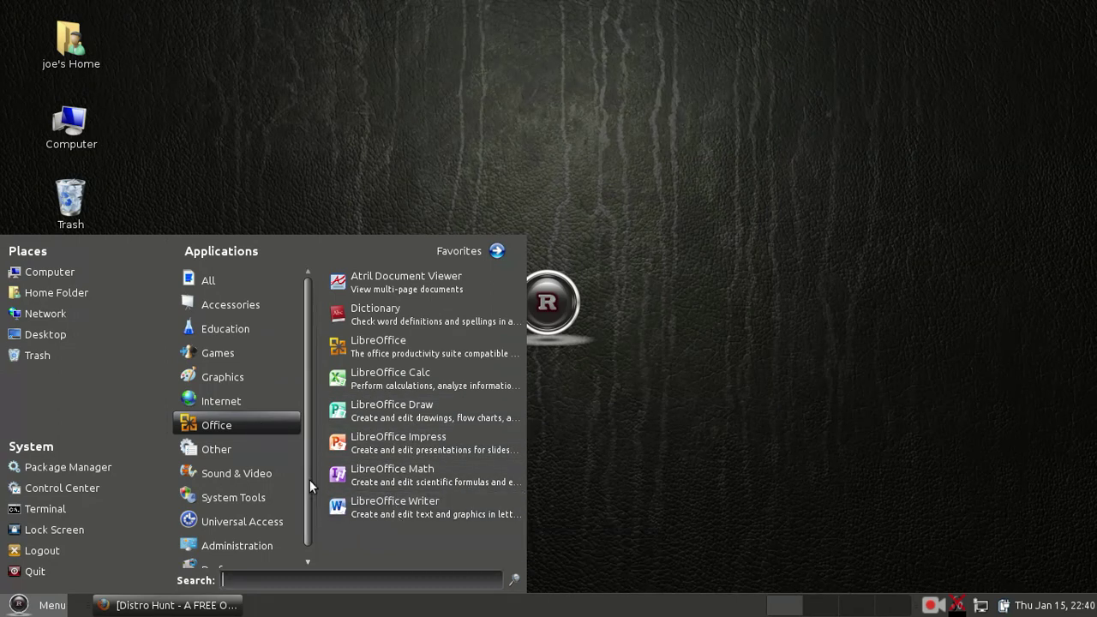
pyautogui.moveTo(227, 475)
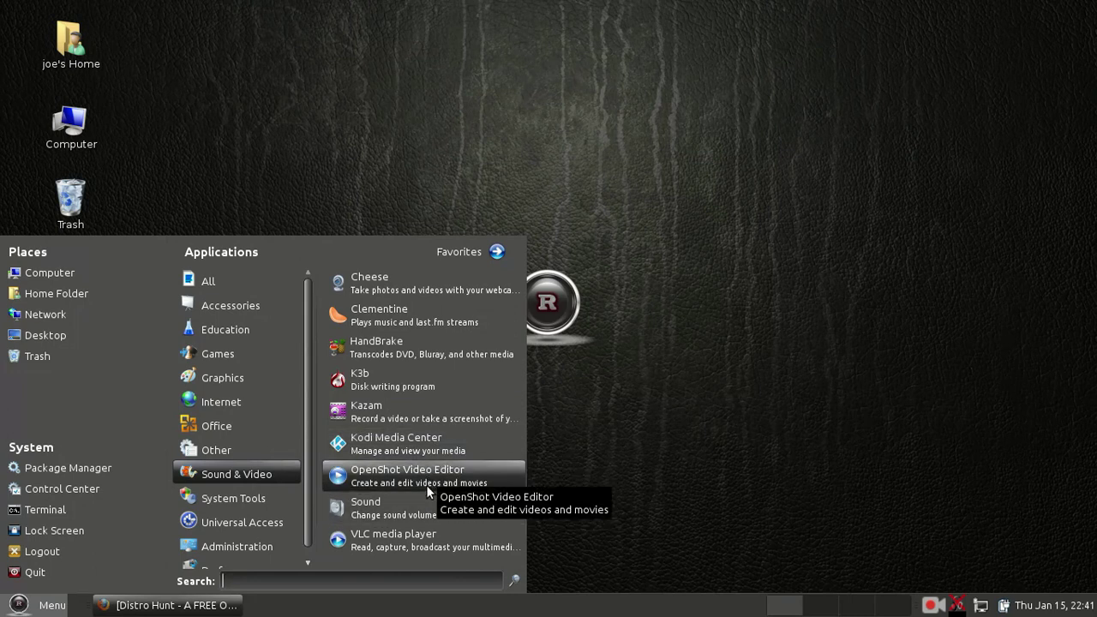
# - Scroll through the System Tools list and start MATE System Monitor
pyautogui.moveTo(226, 509)
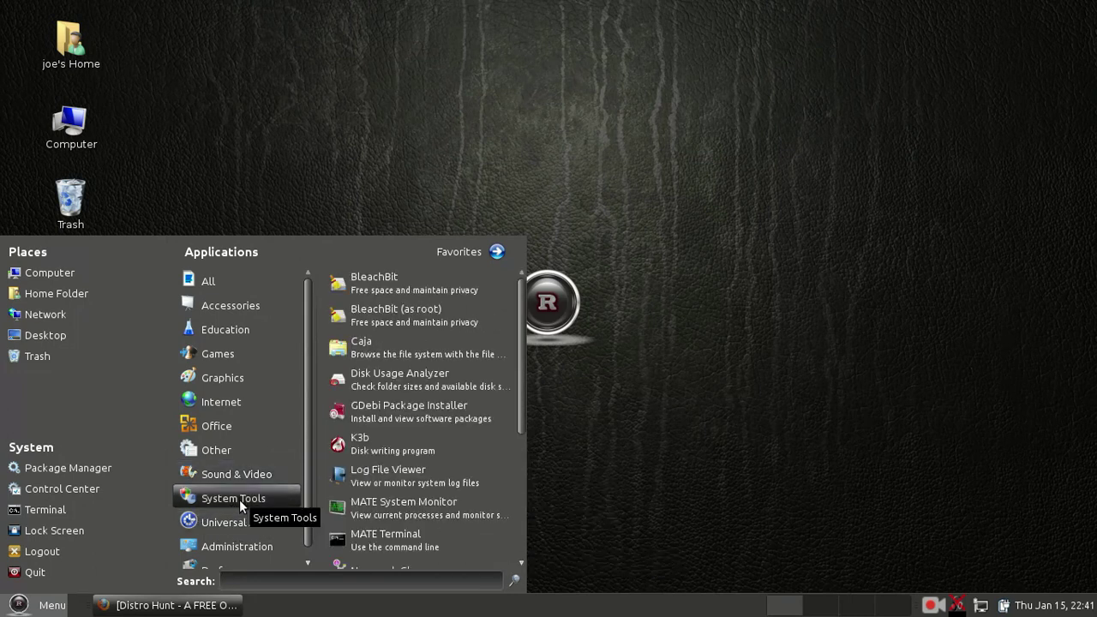
pyautogui.scroll(-5, 422, 538)
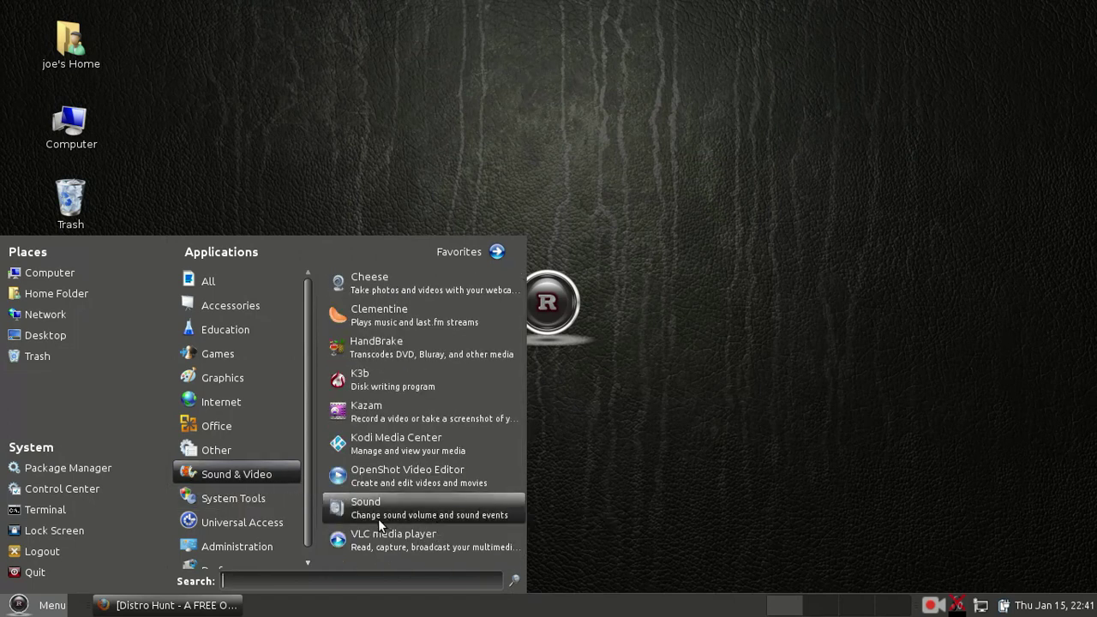
pyautogui.scroll(-5, 439, 478)
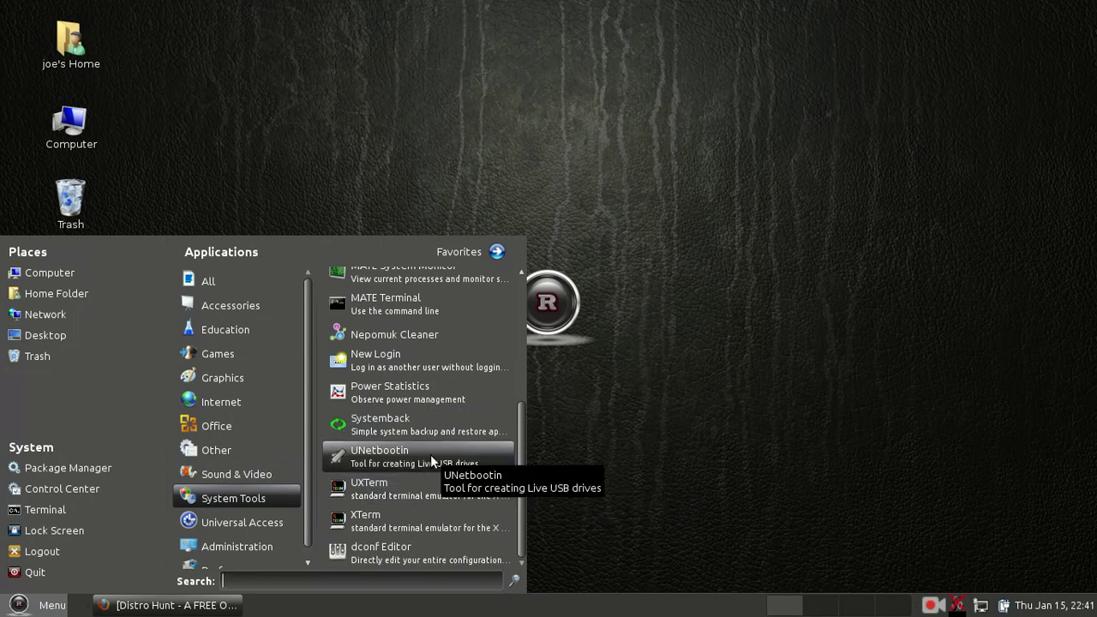
pyautogui.scroll(5, 429, 455)
pyautogui.scroll(-5, 429, 454)
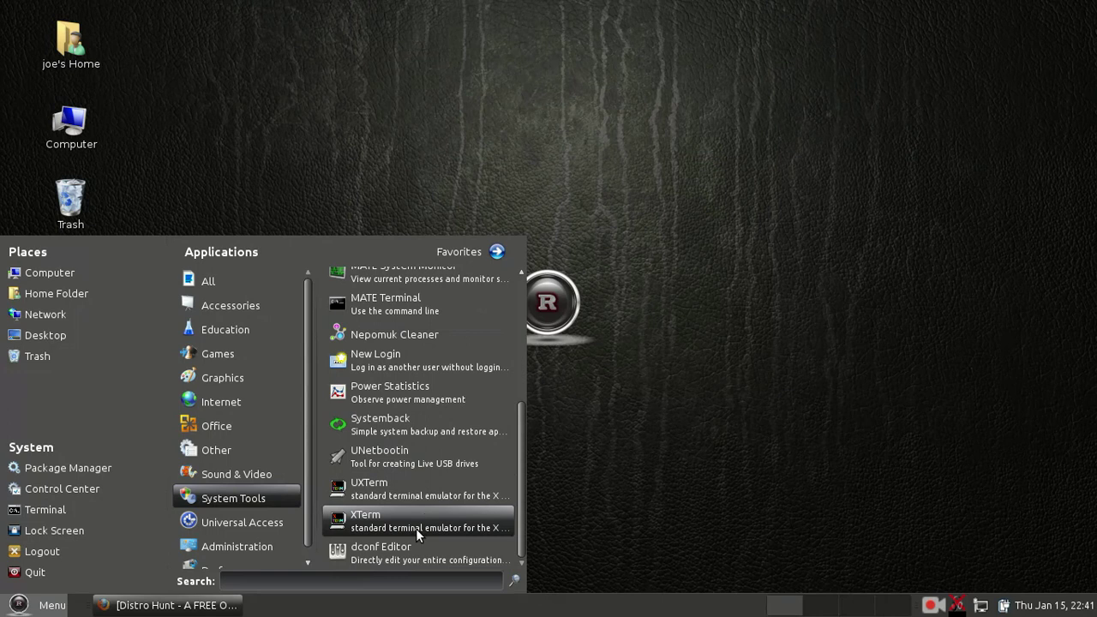
pyautogui.scroll(3, 414, 524)
pyautogui.scroll(2, 413, 515)
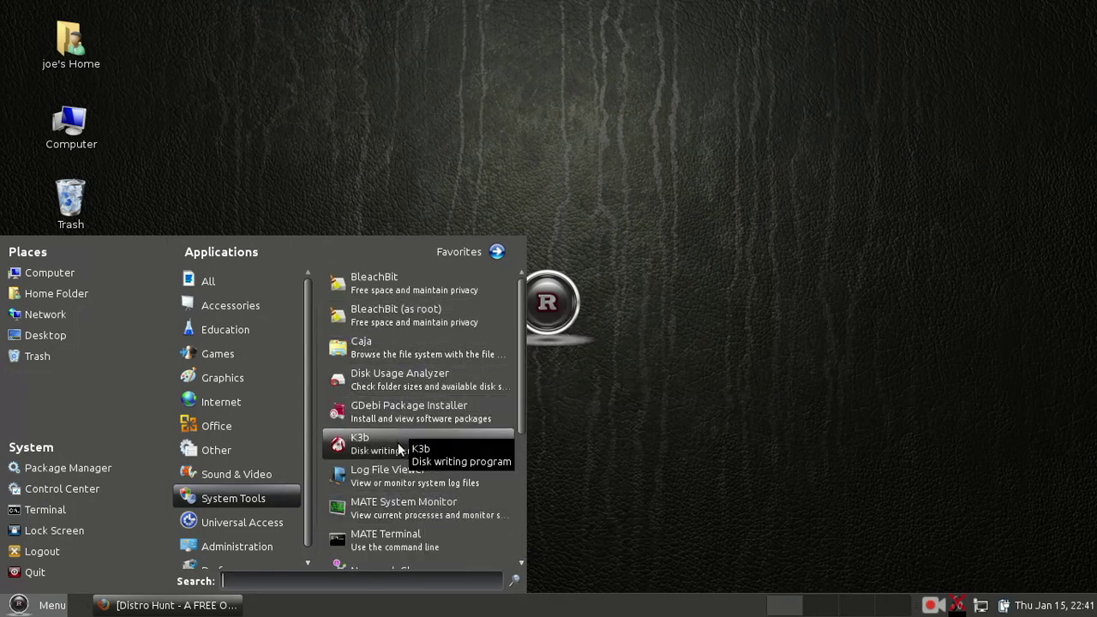
pyautogui.scroll(-4, 398, 446)
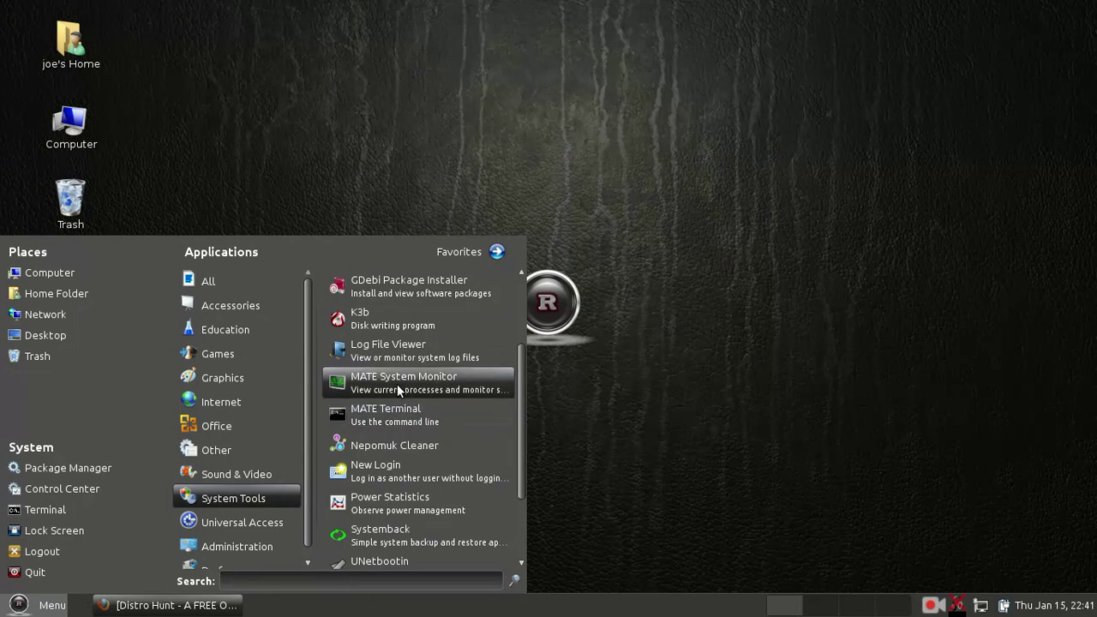
pyautogui.click(425, 385)
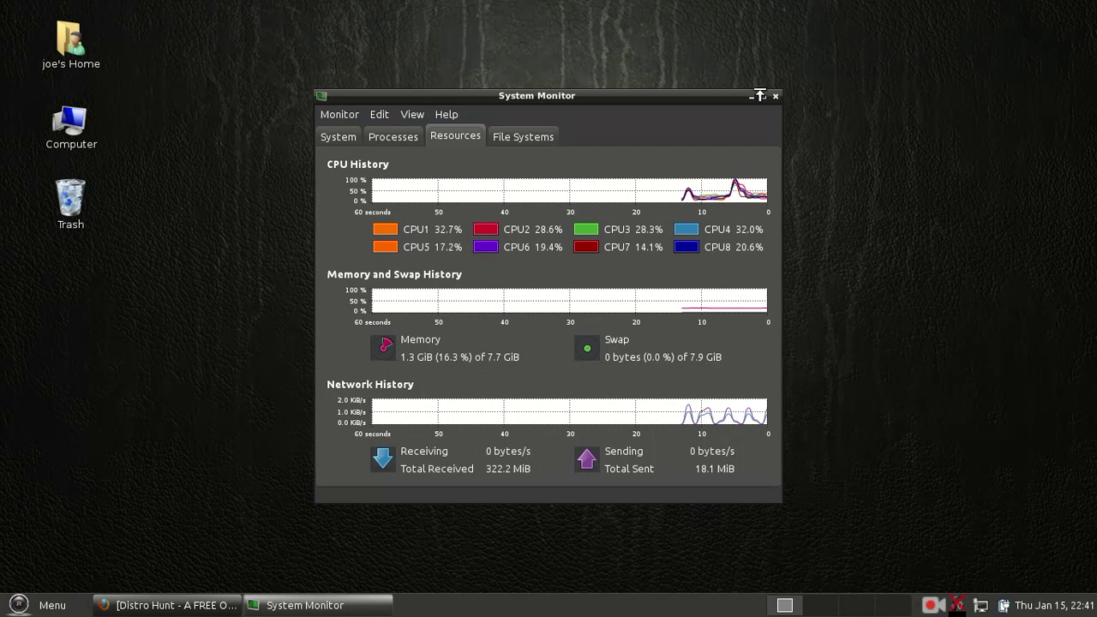
# - Review the CPU, memory and network graphs, then close System Monitor
pyautogui.click(773, 101)
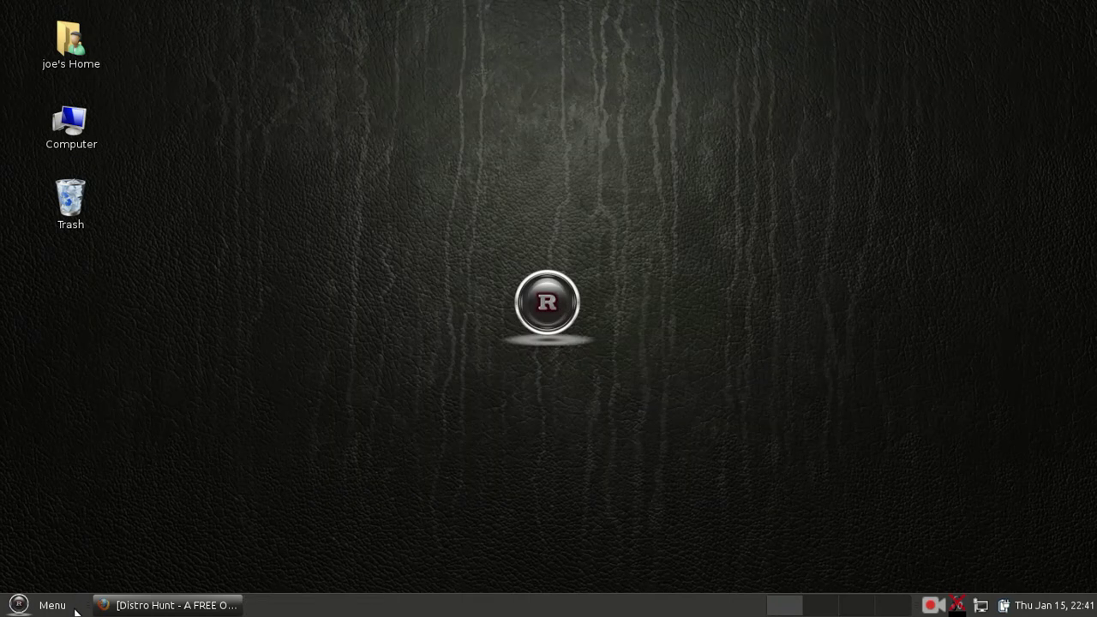
# - Reopen the menu, search for 'appear', and launch Appearance Preferences
pyautogui.click(37, 610)
pyautogui.moveTo(250, 523)
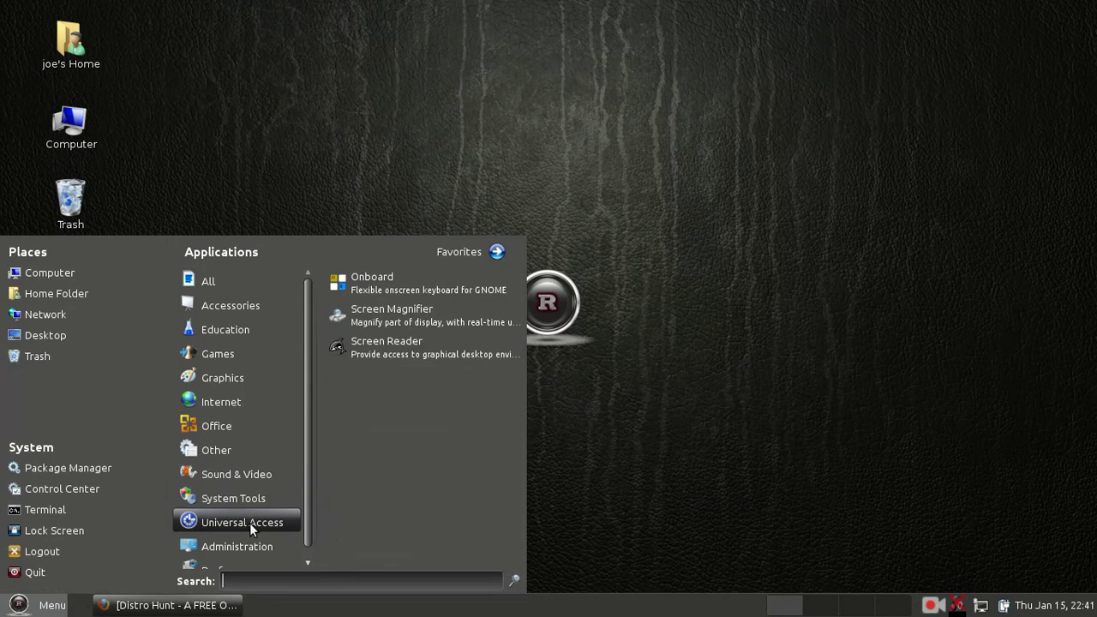
pyautogui.scroll(-1, 250, 523)
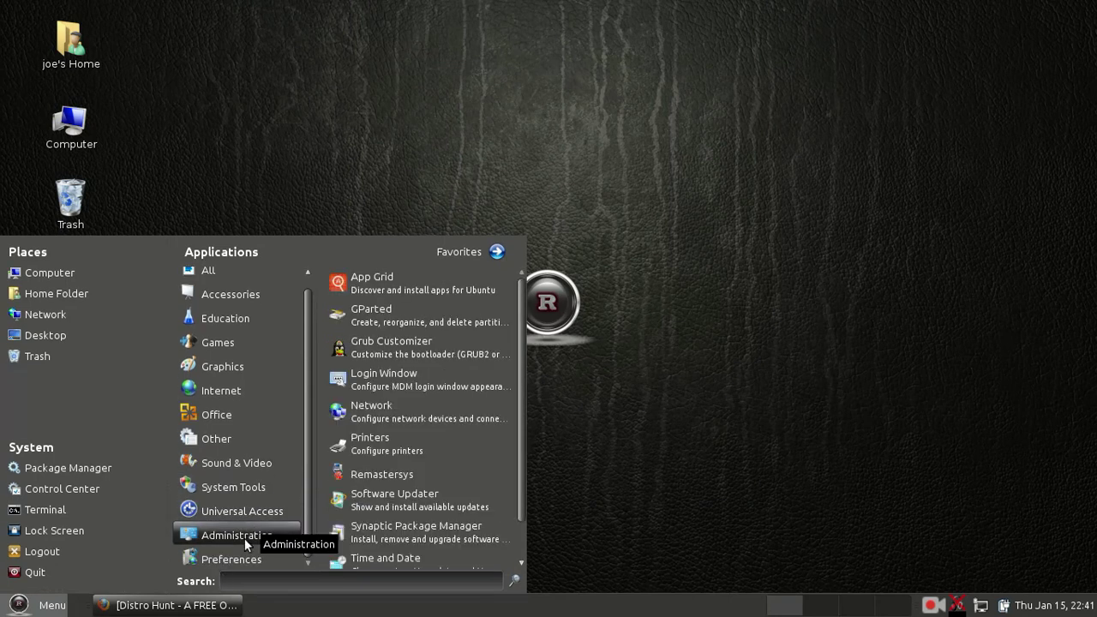
pyautogui.moveTo(248, 555)
pyautogui.scroll(-6, 419, 480)
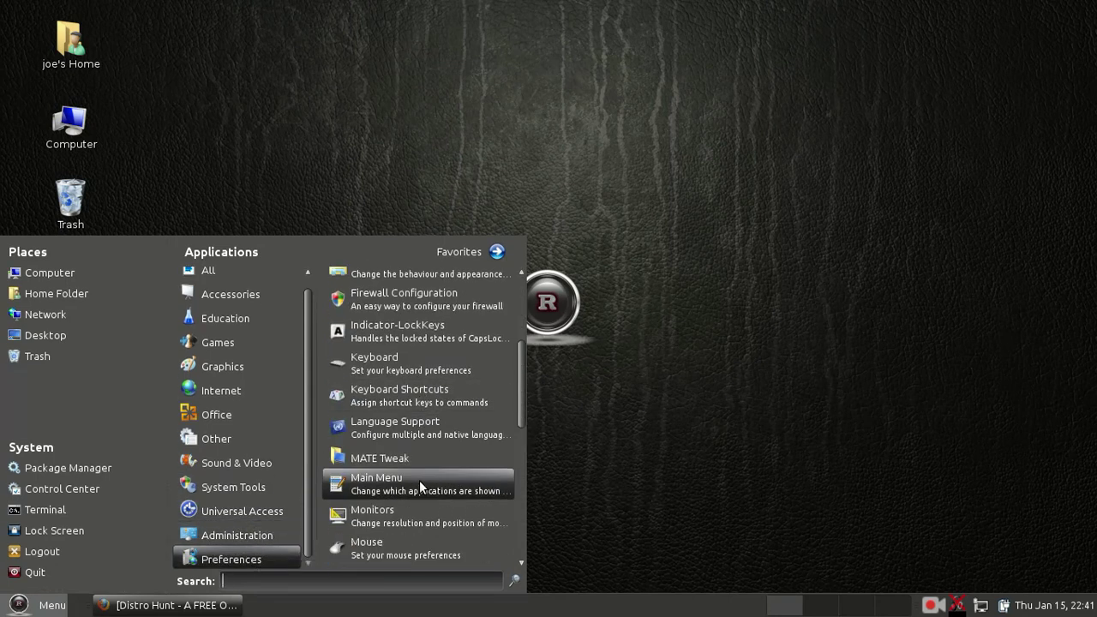
pyautogui.scroll(-10, 419, 480)
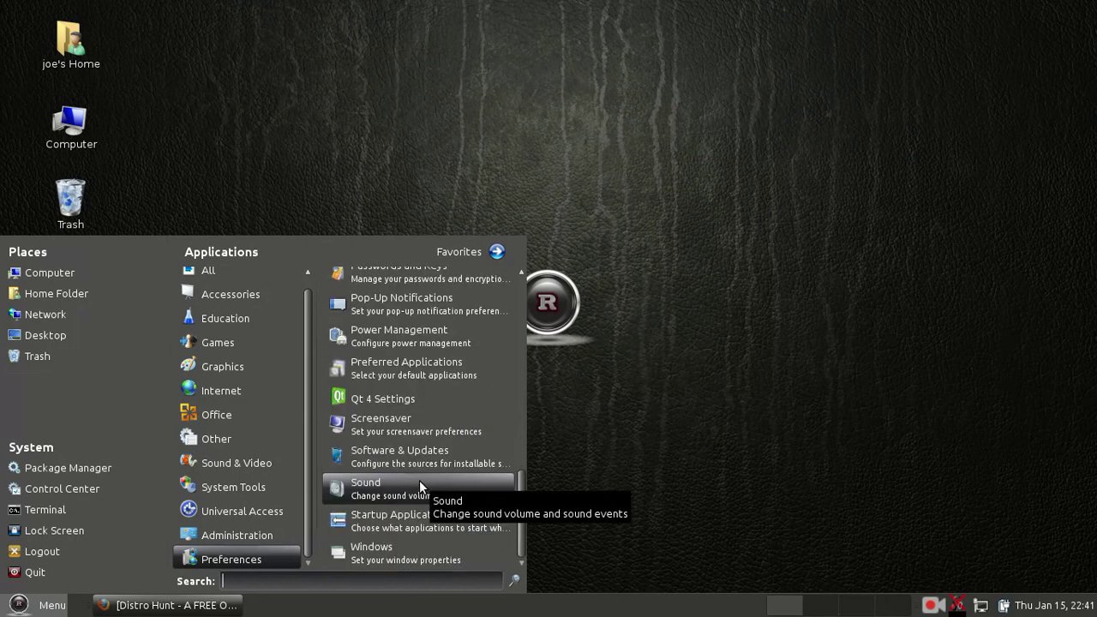
pyautogui.scroll(8, 419, 480)
pyautogui.scroll(4, 418, 482)
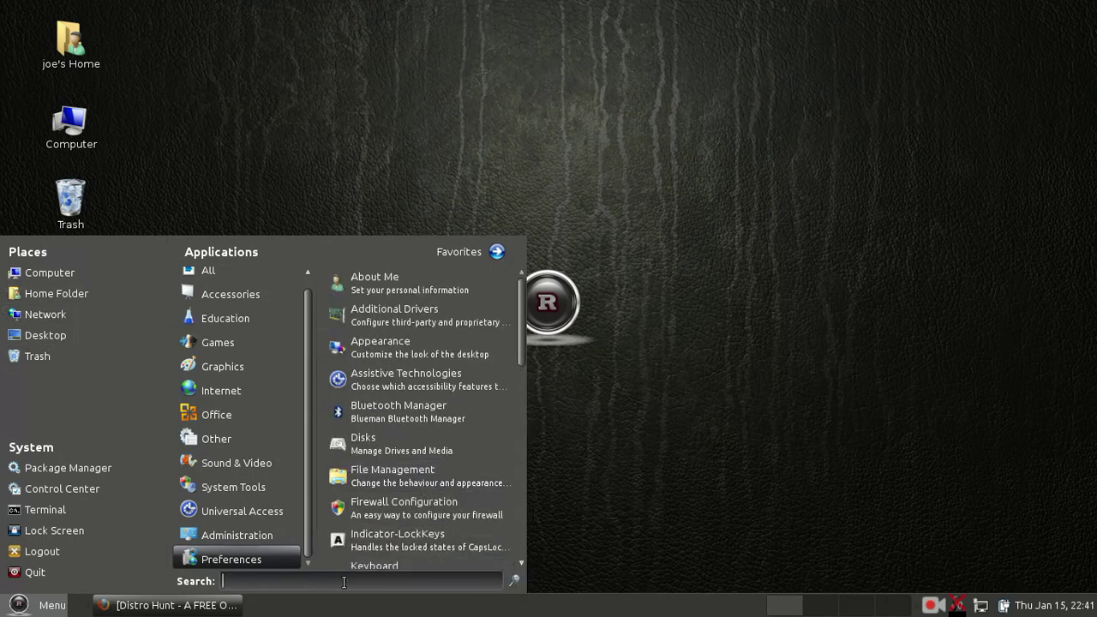
pyautogui.write('appear')
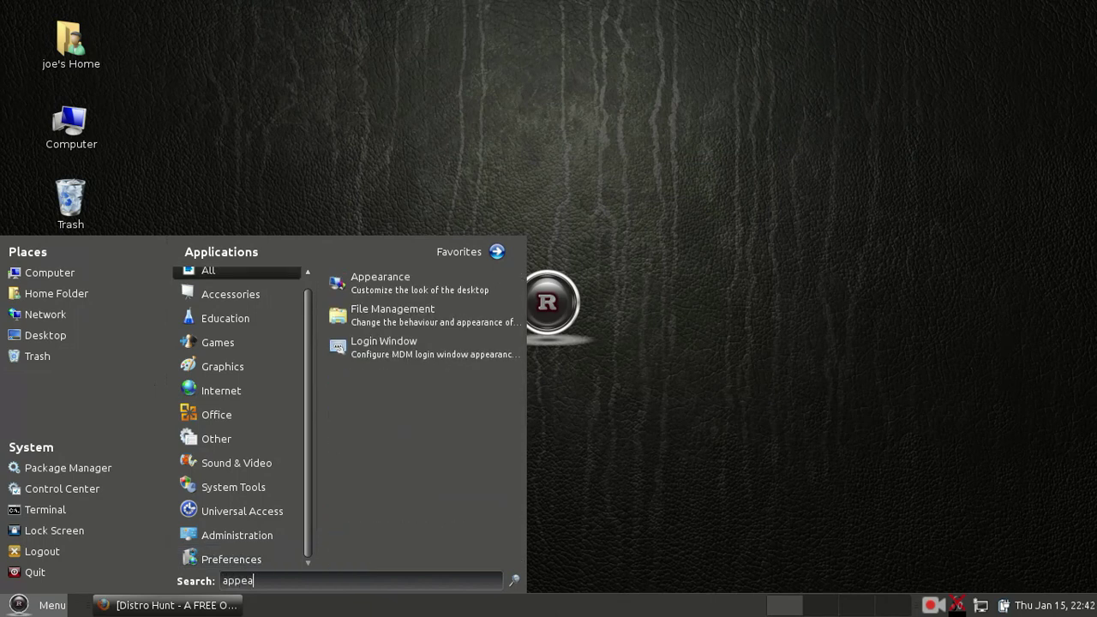
pyautogui.press('BackSpace')
pyautogui.press('BackSpace')
pyautogui.press('Return')
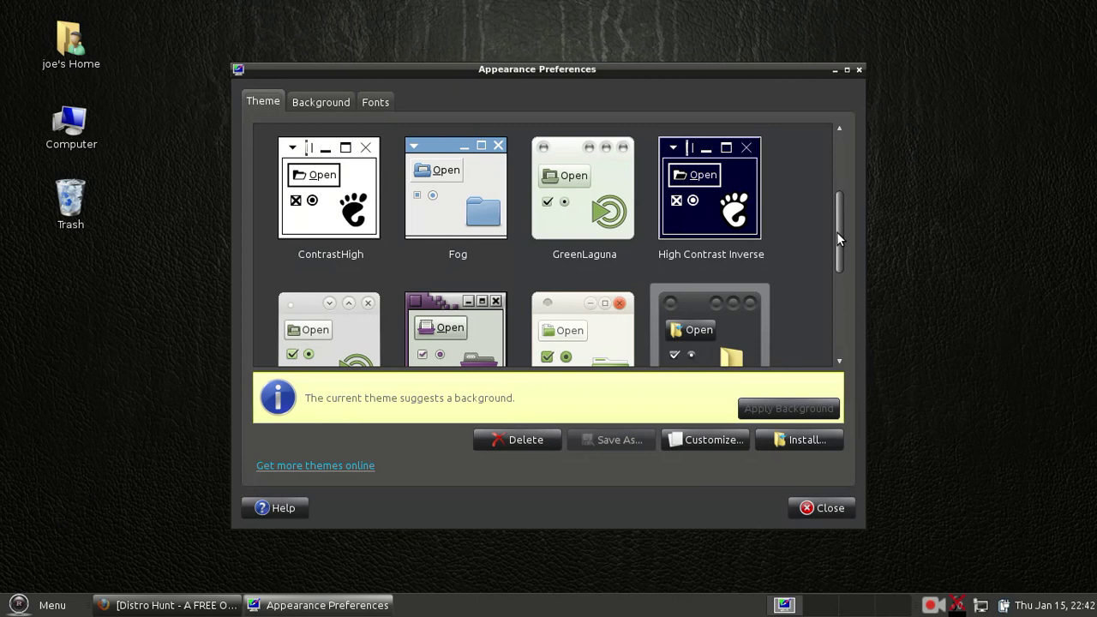
# - Try the BlueMenta, GreenLaguna and Fog themes, then return to BlueMenta
pyautogui.moveTo(837, 231); pyautogui.dragTo(823, 167)
pyautogui.scroll(-2, 656, 240)
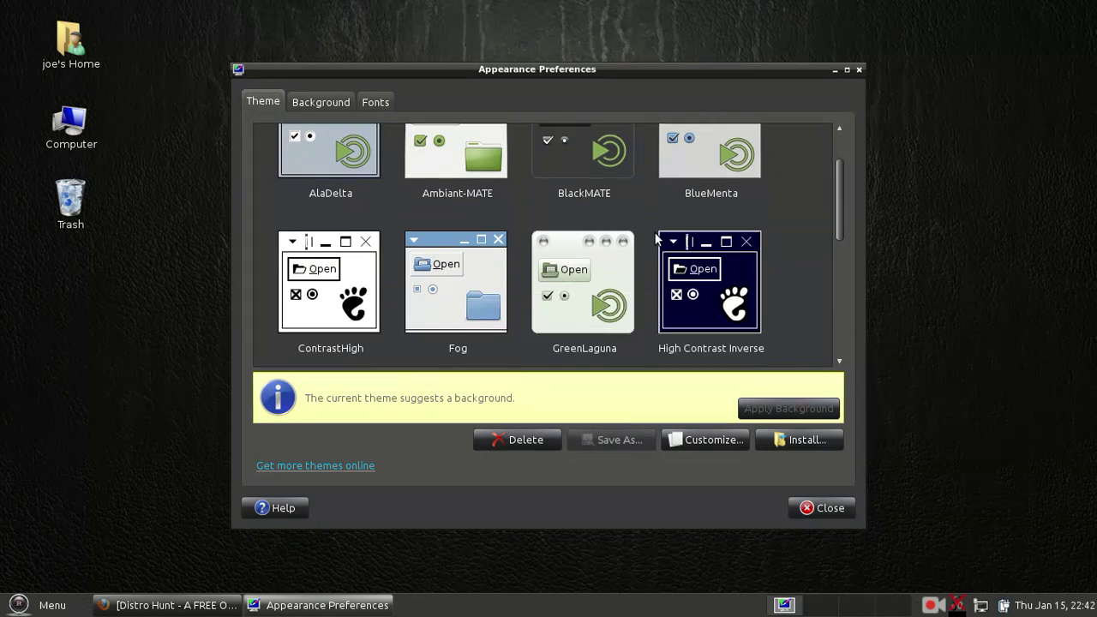
pyautogui.scroll(2, 655, 240)
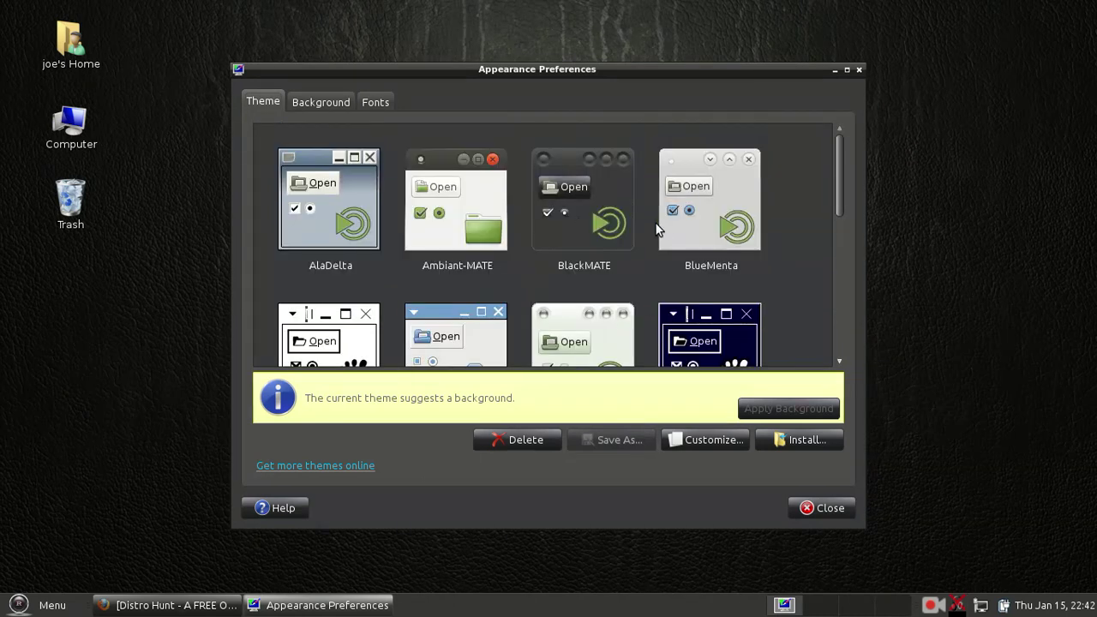
pyautogui.click(692, 231)
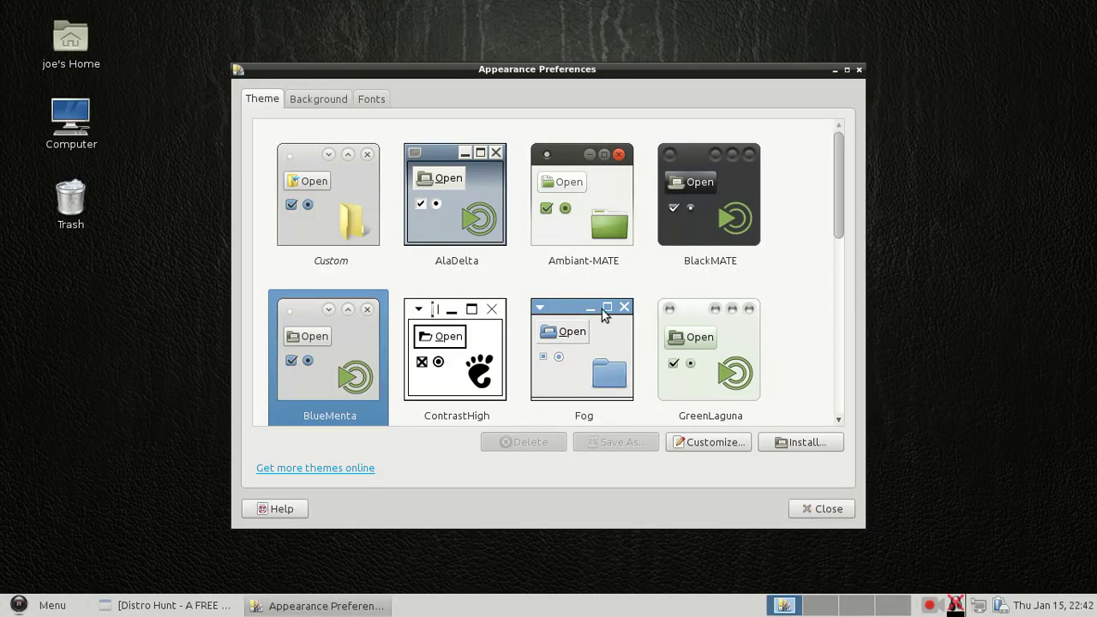
pyautogui.scroll(-8, 604, 315)
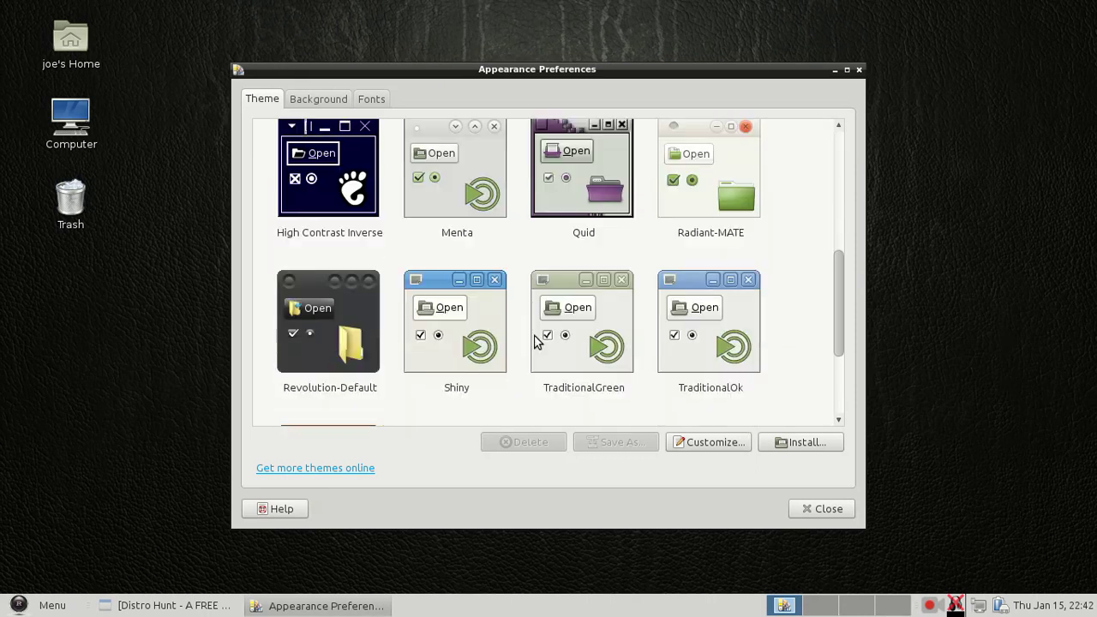
pyautogui.scroll(8, 510, 348)
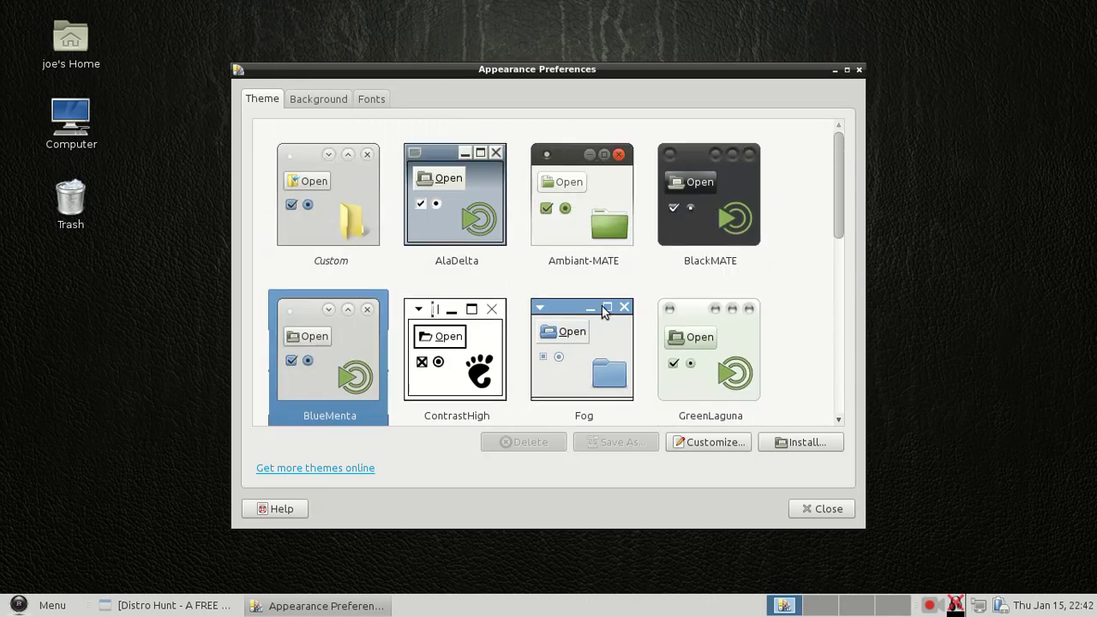
pyautogui.click(708, 377)
pyautogui.click(596, 365)
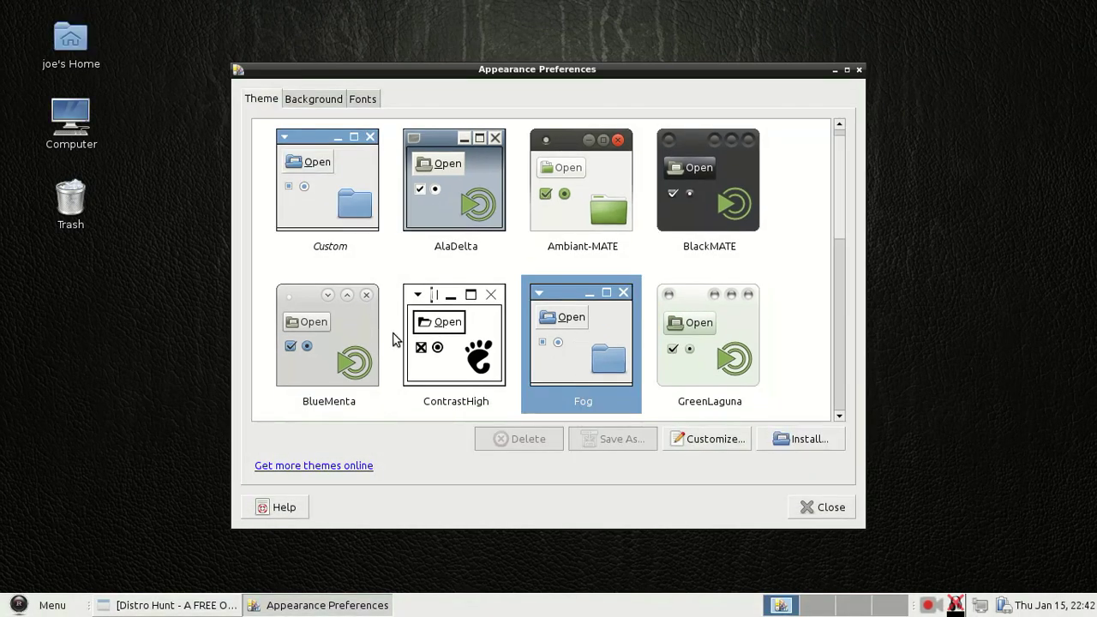
pyautogui.click(336, 343)
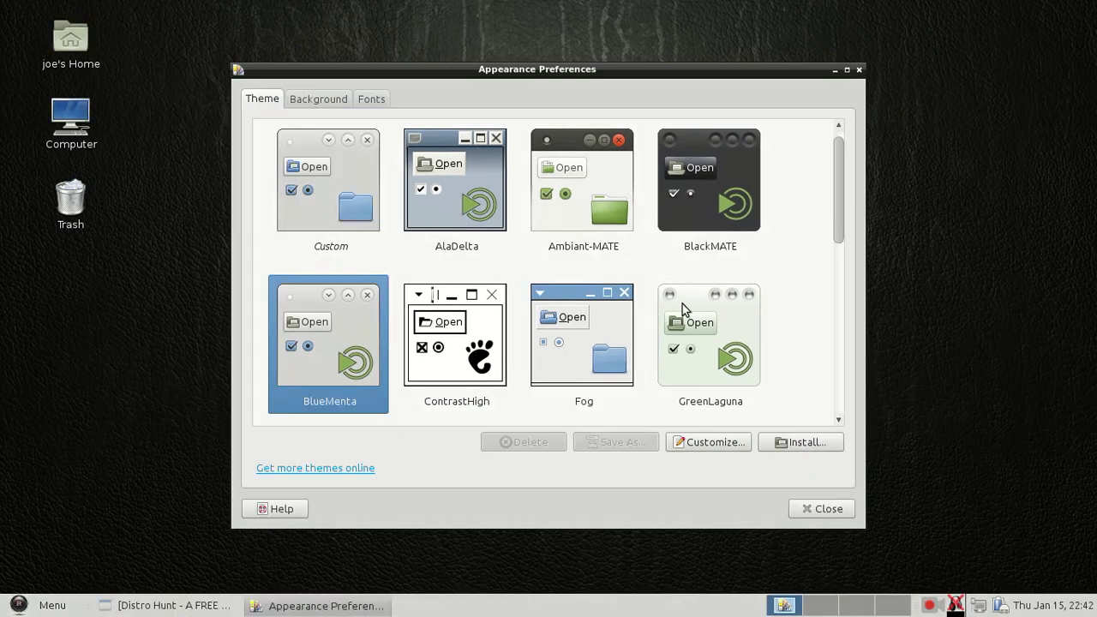
# - Apply the dark BlackMATE theme, then settle on Revolution-Default
pyautogui.scroll(1, 683, 303)
pyautogui.click(724, 225)
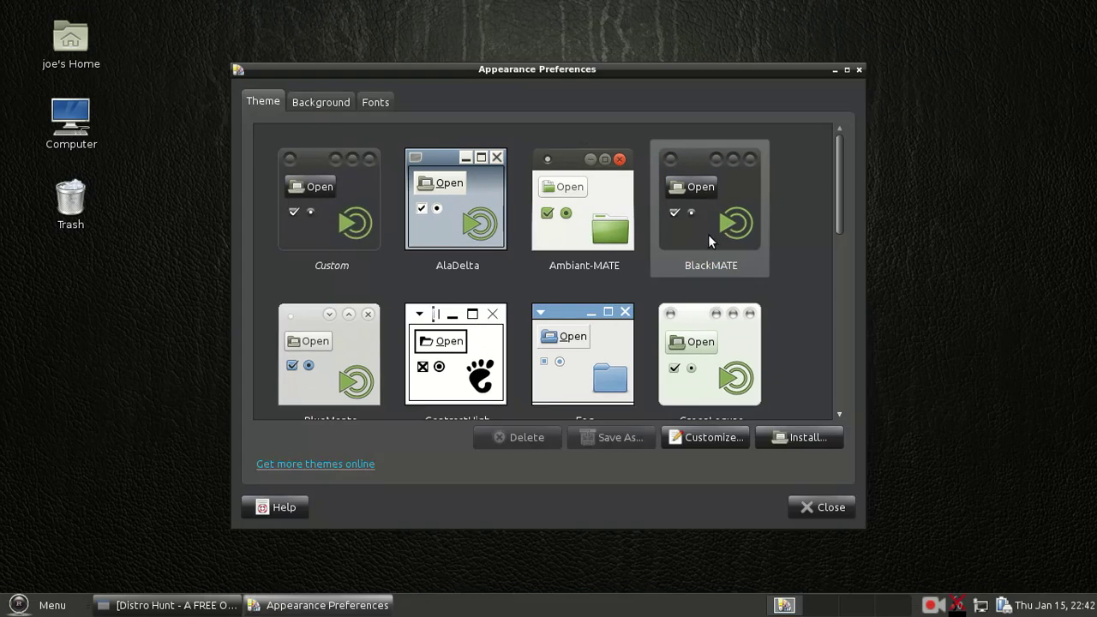
pyautogui.scroll(-5, 737, 292)
pyautogui.scroll(-3, 742, 302)
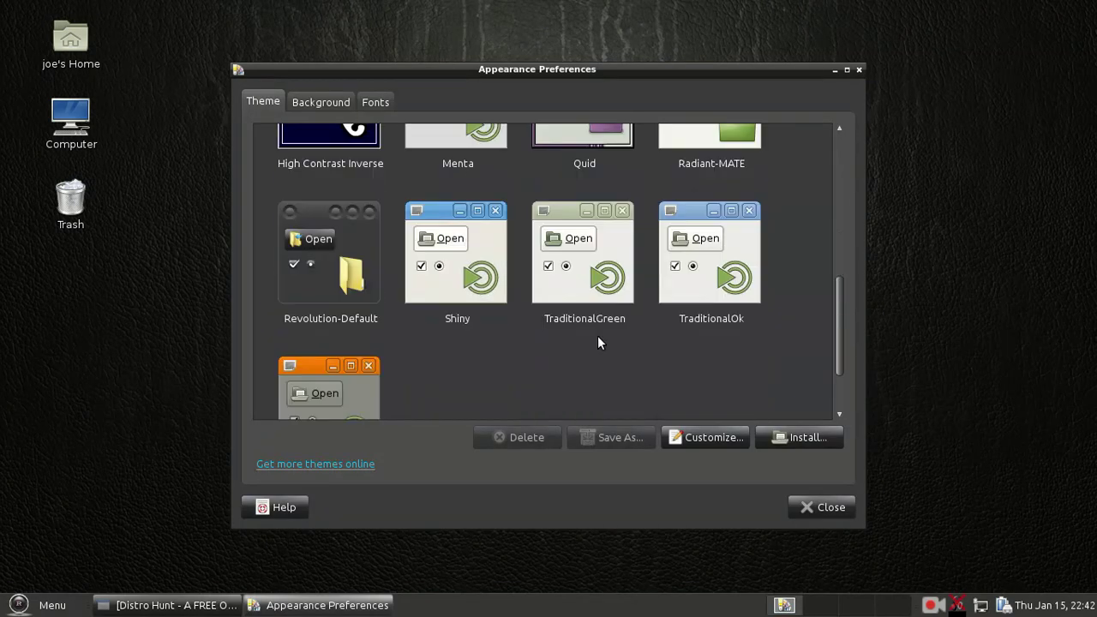
pyautogui.click(322, 318)
pyautogui.scroll(-3, 686, 240)
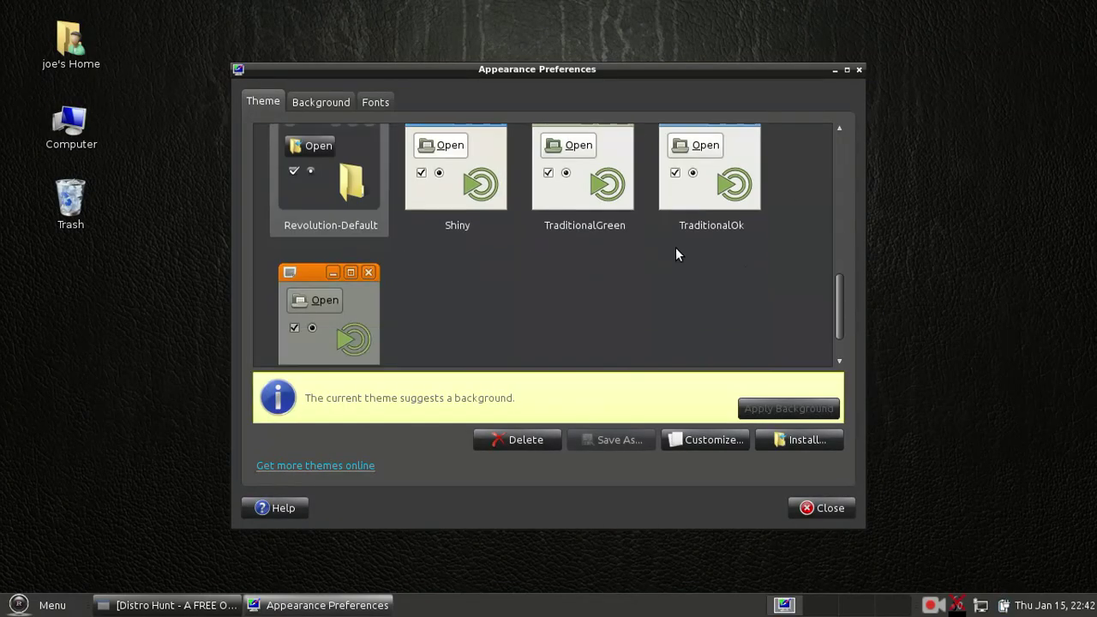
pyautogui.scroll(2, 323, 303)
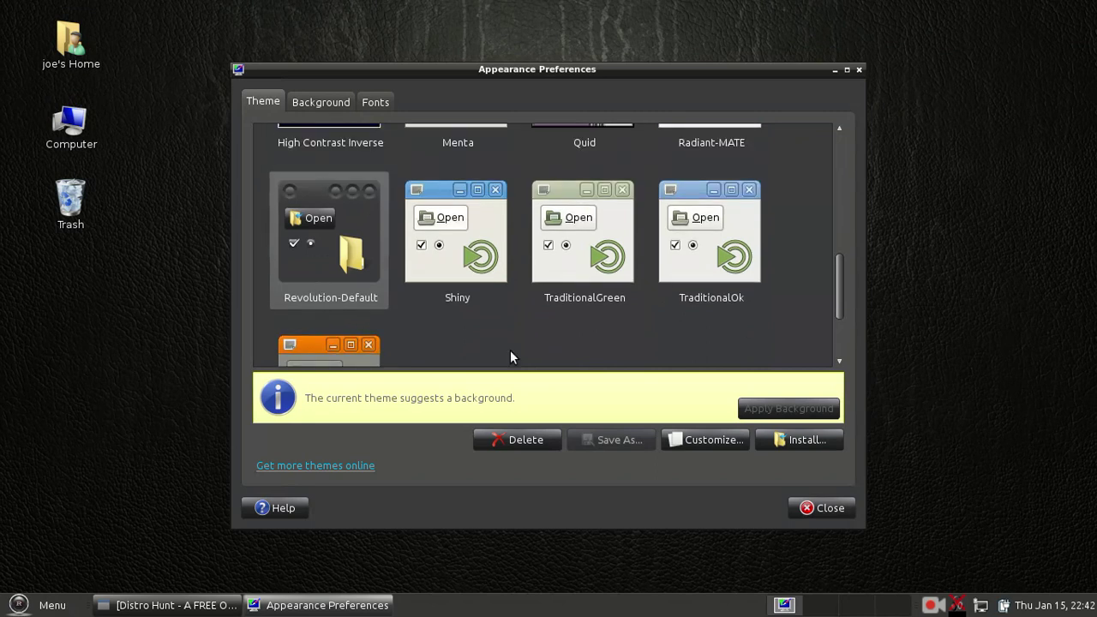
# - In Customize Theme's Icons, try Ubuntu-Mono-Light and Radiant-MATE, choose purple Quid, and close the dialog
pyautogui.click(725, 443)
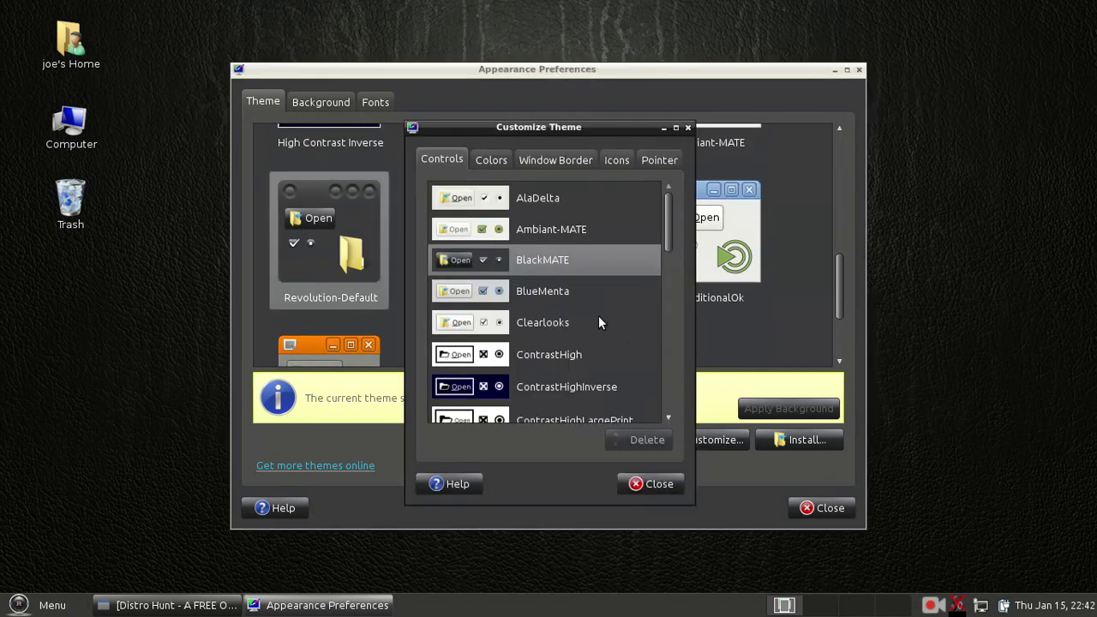
pyautogui.scroll(-3, 598, 323)
pyautogui.scroll(3, 599, 322)
pyautogui.click(618, 160)
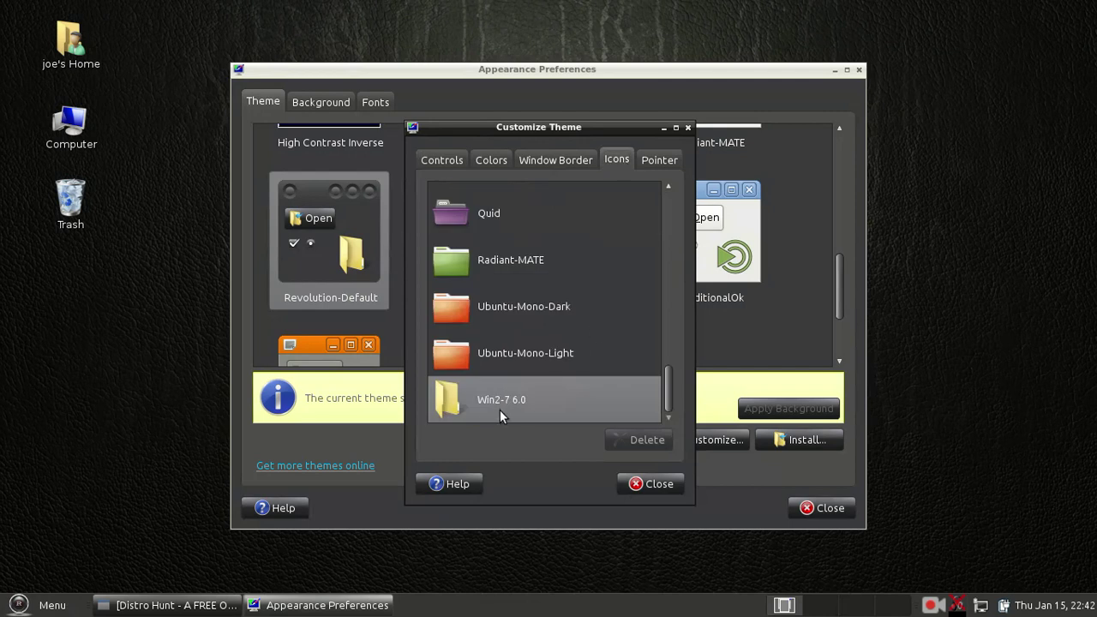
pyautogui.click(540, 353)
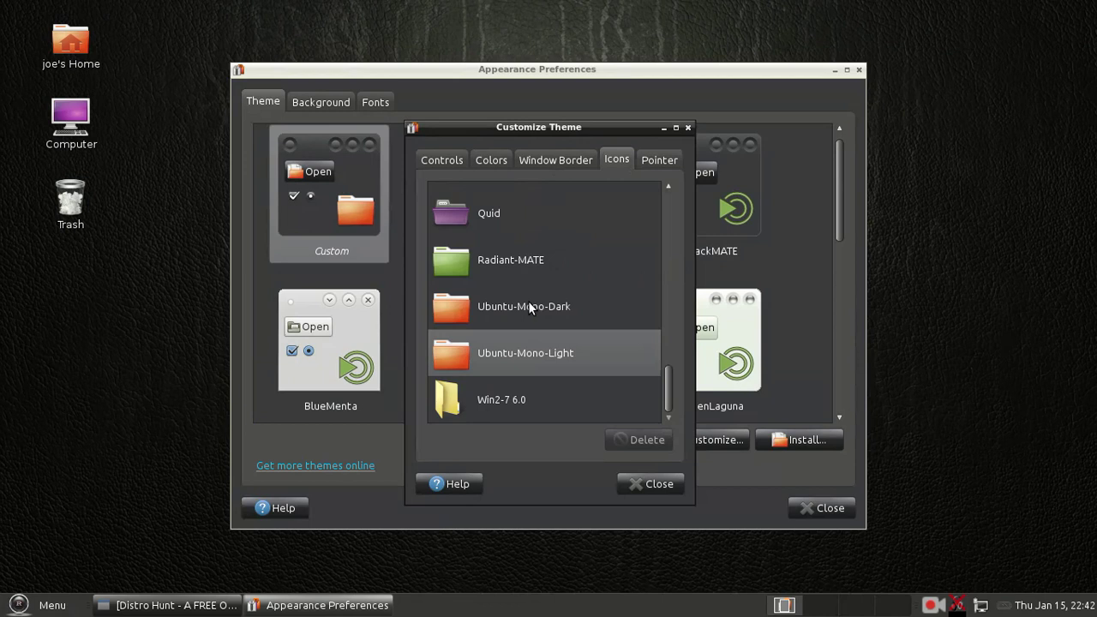
pyautogui.click(534, 269)
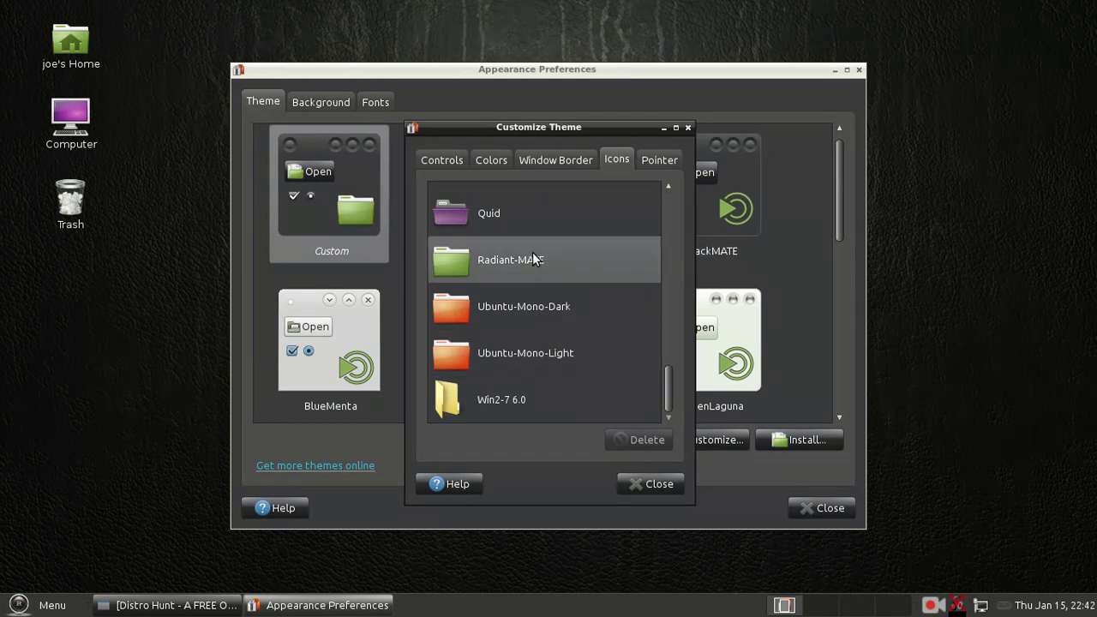
pyautogui.click(510, 221)
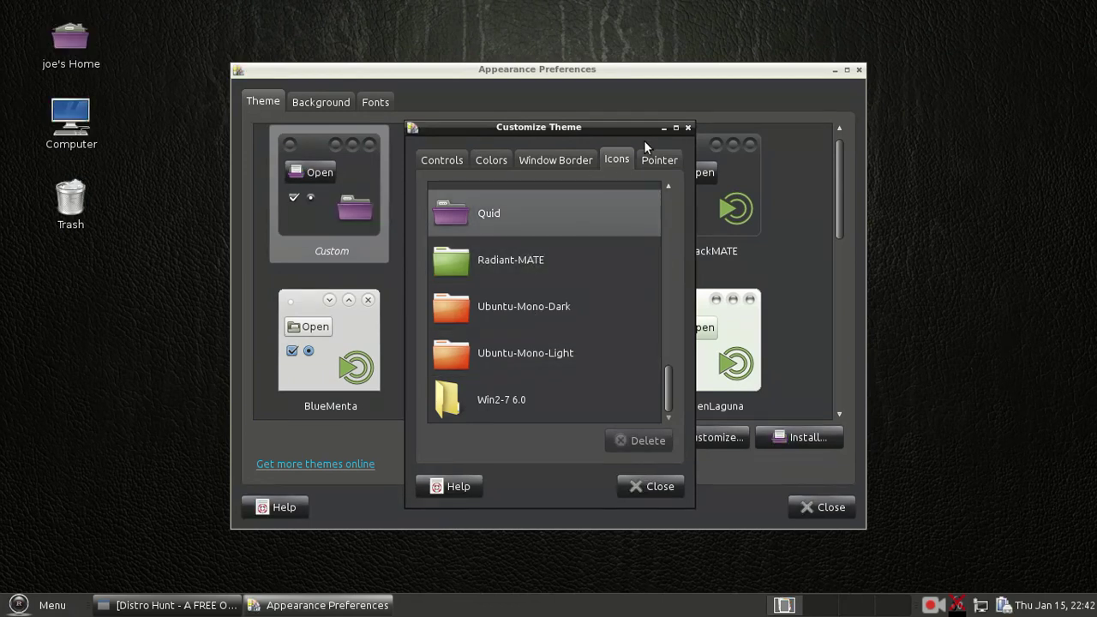
pyautogui.click(683, 127)
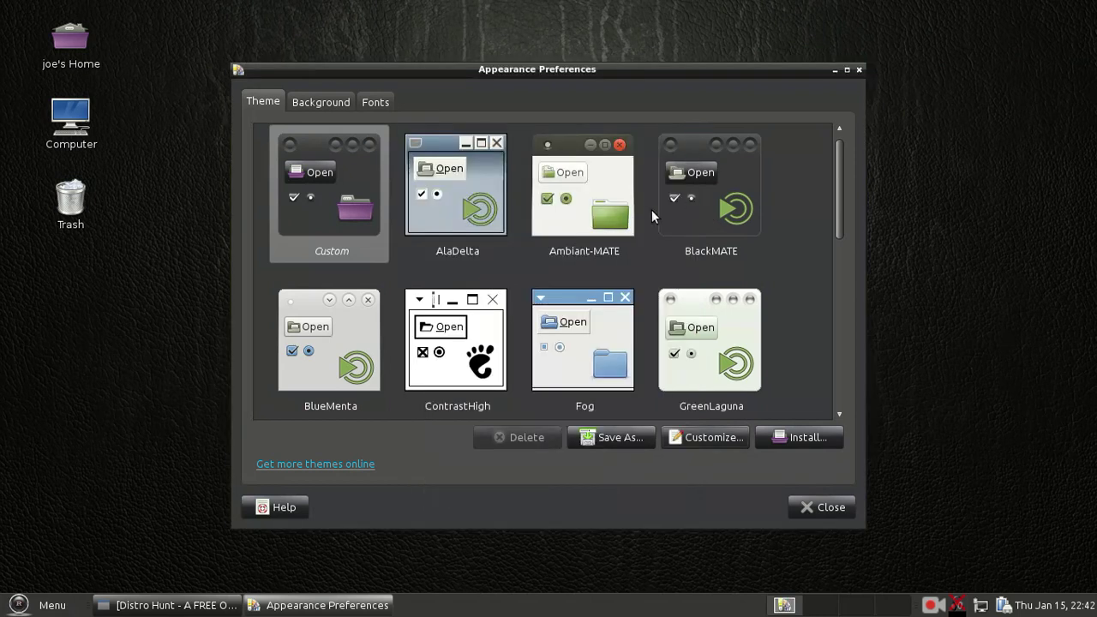
# - Apply the Ambiant-MATE theme from the theme gallery
pyautogui.click(593, 218)
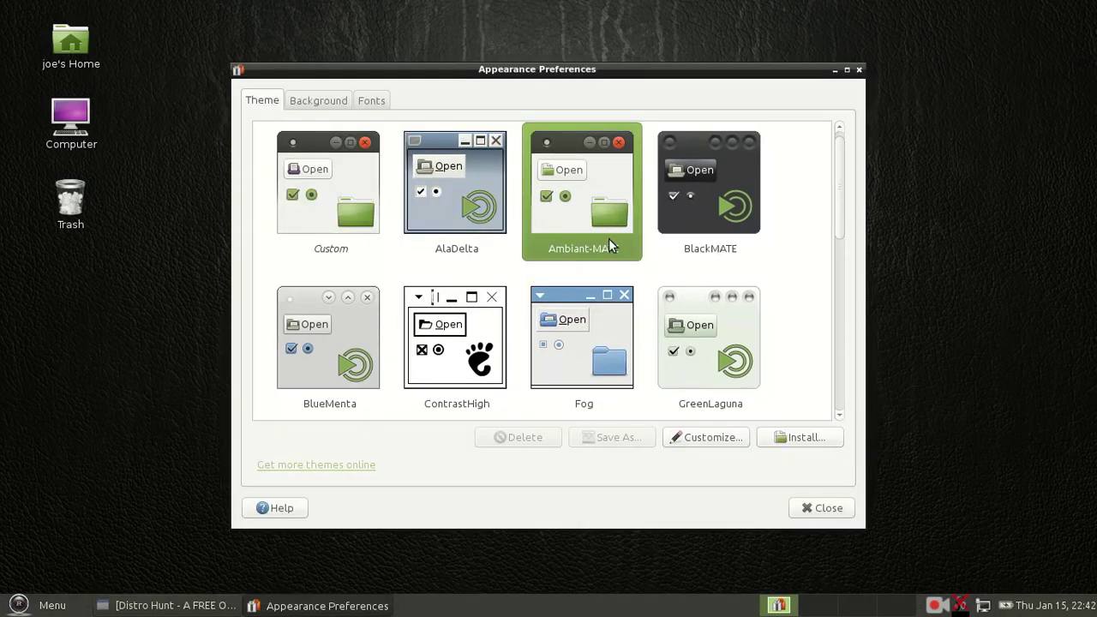
pyautogui.scroll(-2, 583, 330)
pyautogui.scroll(2, 583, 316)
# - Try the AgingGorilla and AlaDelta window borders in the theme customization, then settle on Ambiant-MATE
pyautogui.click(699, 438)
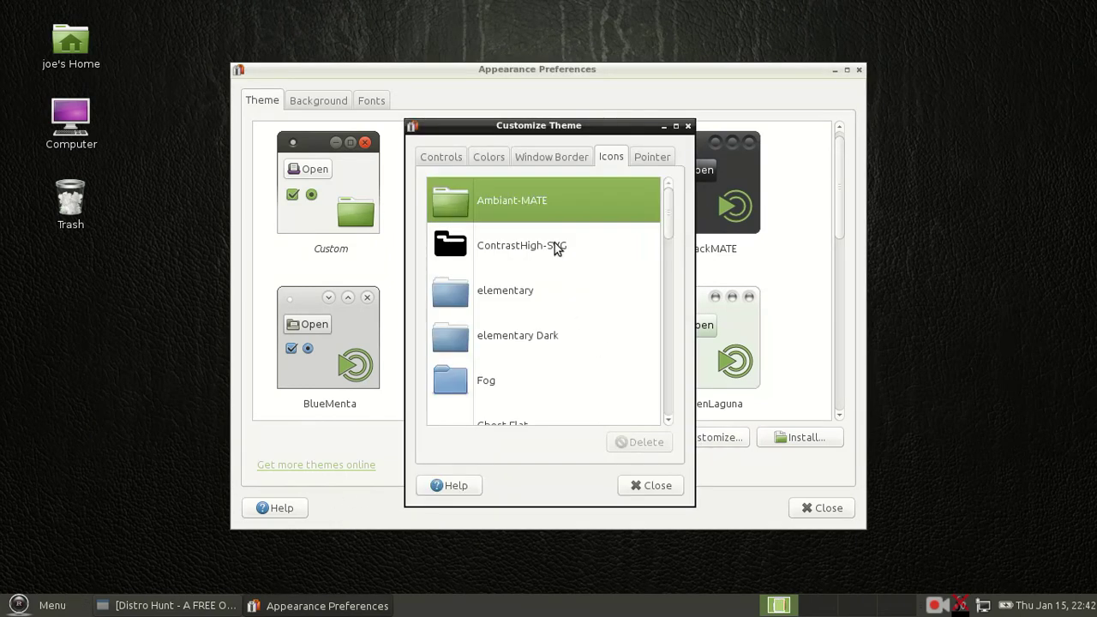
pyautogui.click(536, 162)
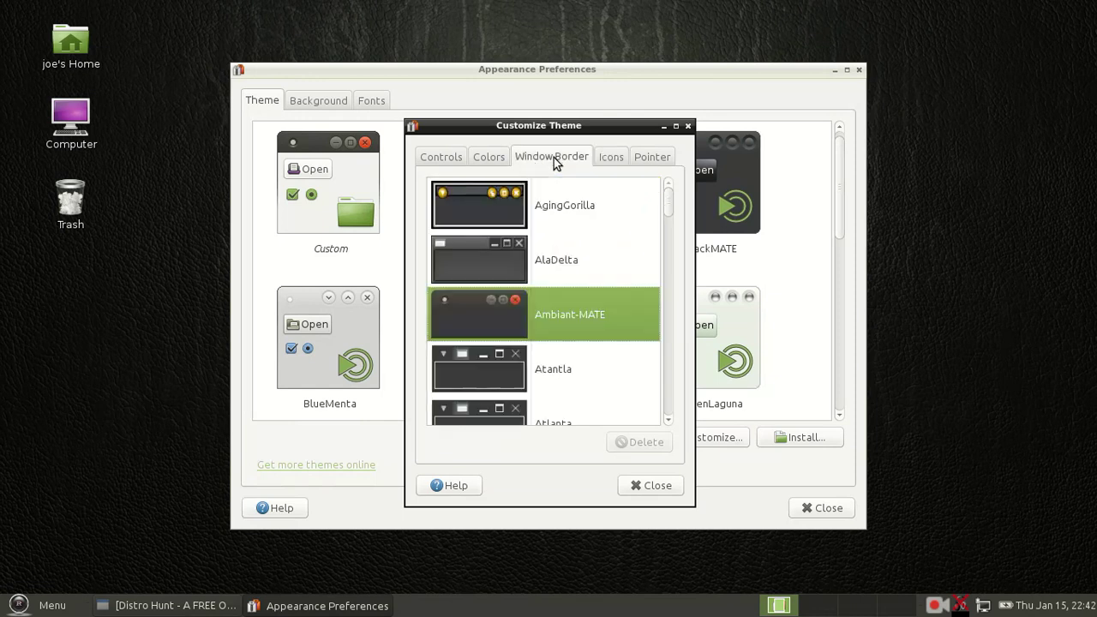
pyautogui.scroll(-1, 564, 330)
pyautogui.scroll(1, 565, 326)
pyautogui.click(586, 219)
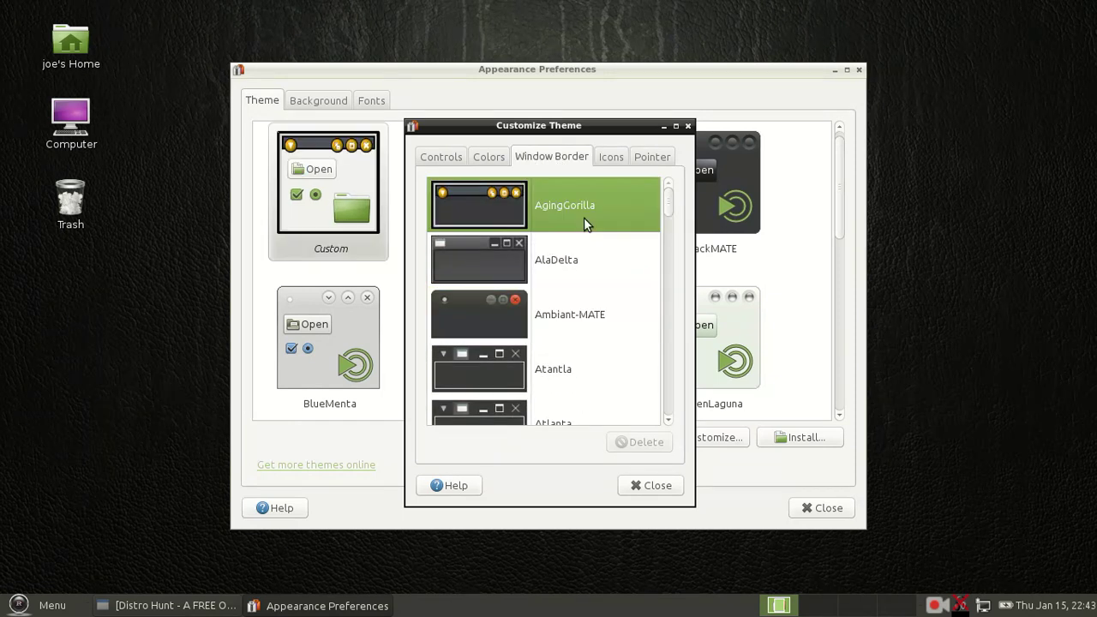
pyautogui.click(575, 264)
pyautogui.click(573, 310)
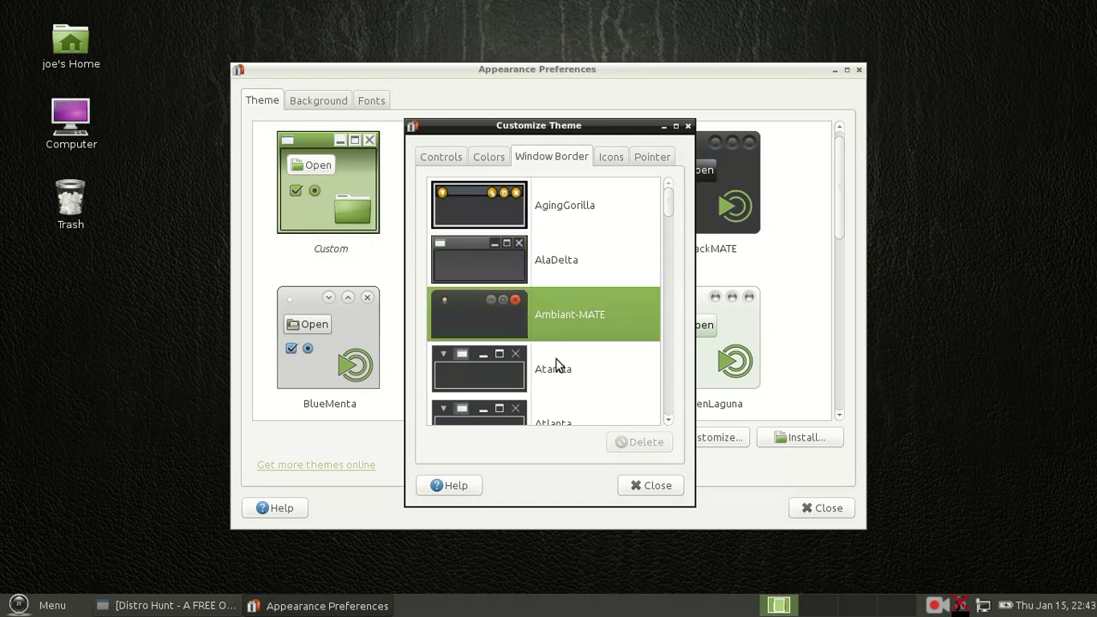
pyautogui.scroll(-5, 556, 362)
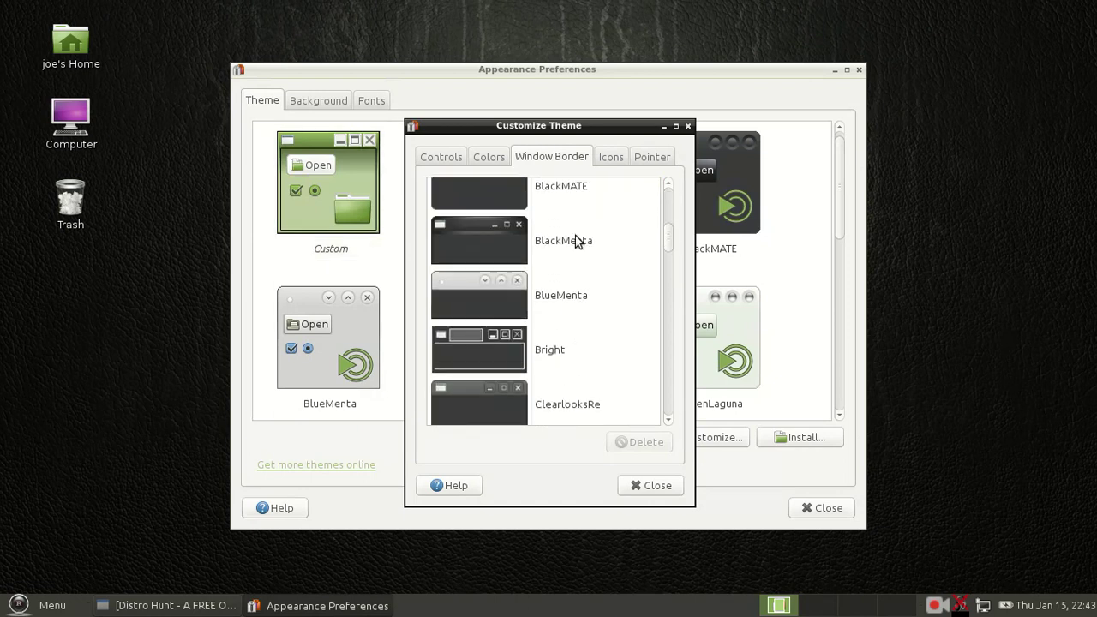
pyautogui.scroll(1, 576, 241)
# - Look over the theme's Colors, Controls and Pointer options, then close the customization dialog
pyautogui.click(490, 159)
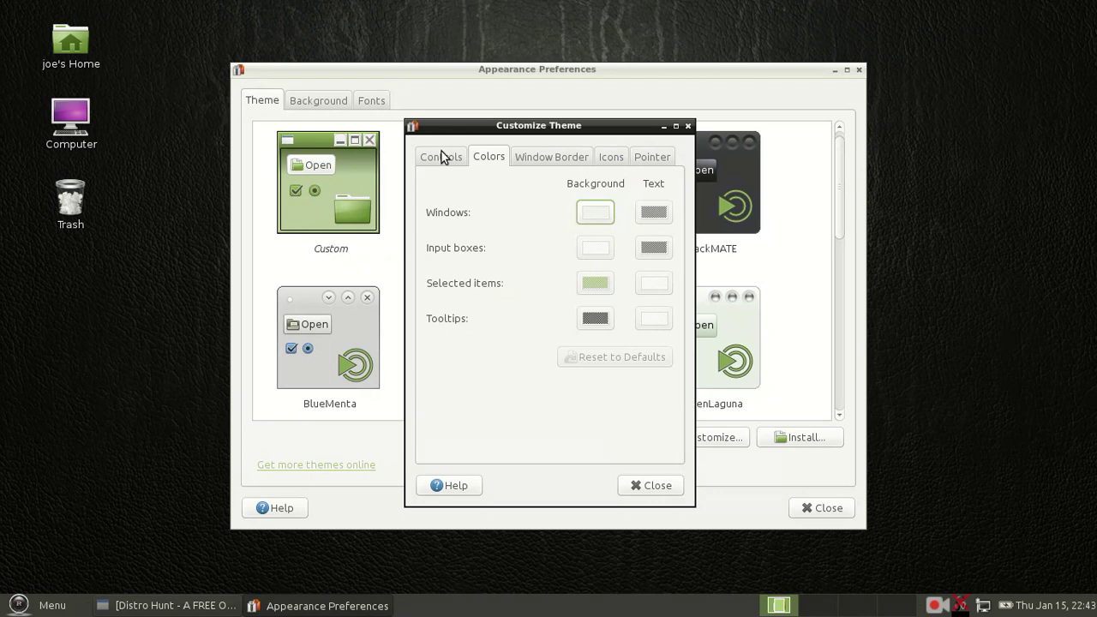
pyautogui.click(442, 156)
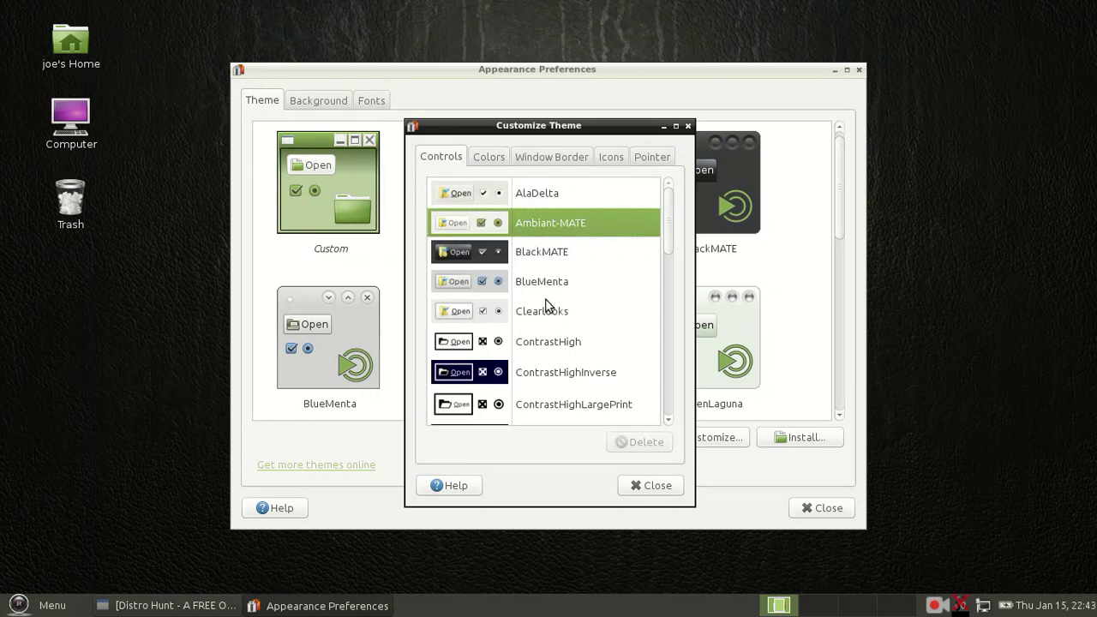
pyautogui.click(649, 157)
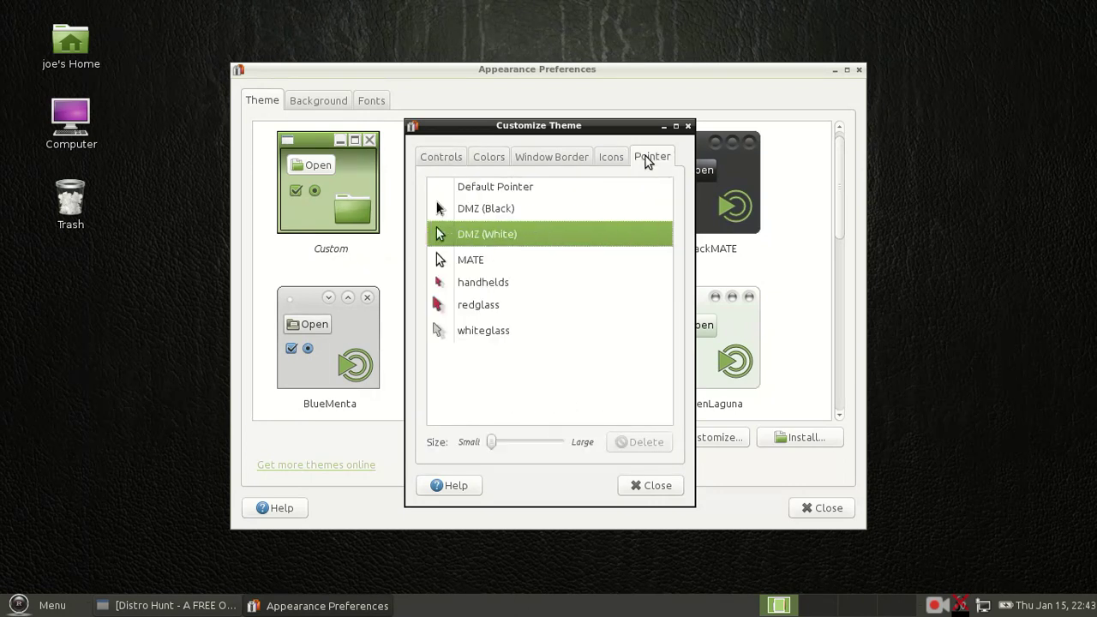
pyautogui.click(688, 126)
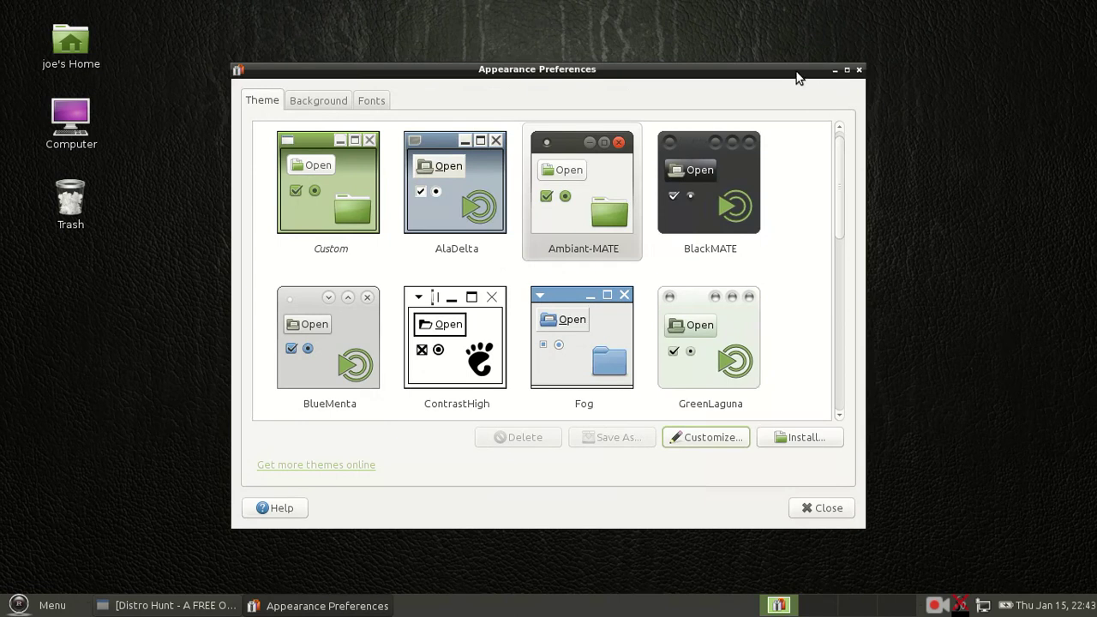
# - Close Appearance Preferences, move one workspace right, then go back left to workspace 1
pyautogui.moveTo(796, 77); pyautogui.dragTo(729, 86)
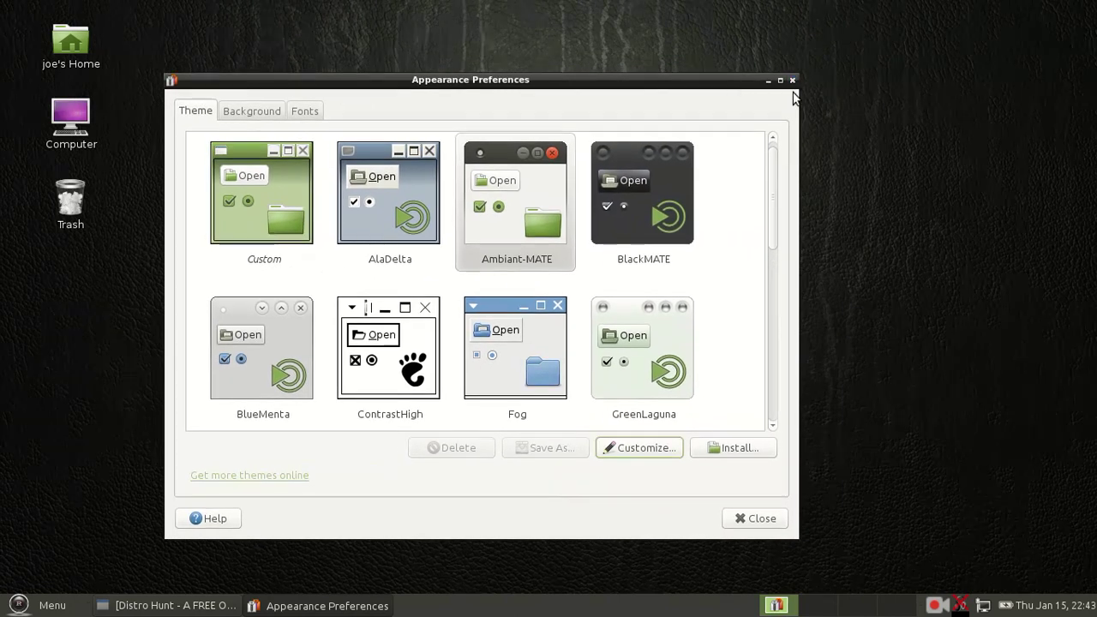
pyautogui.click(792, 81)
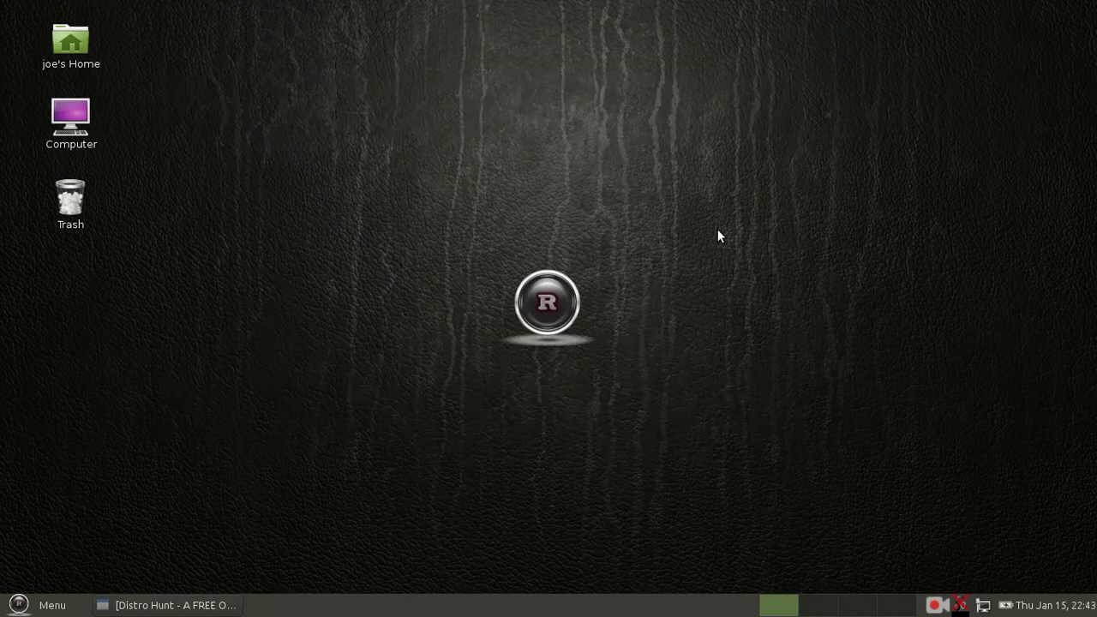
pyautogui.hotkey('ctrl', 'alt', 'Right')
pyautogui.hotkey('ctrl', 'alt', 'Right')
pyautogui.hotkey('ctrl', 'alt', 'Right')
pyautogui.hotkey('ctrl', 'alt', 'Left')
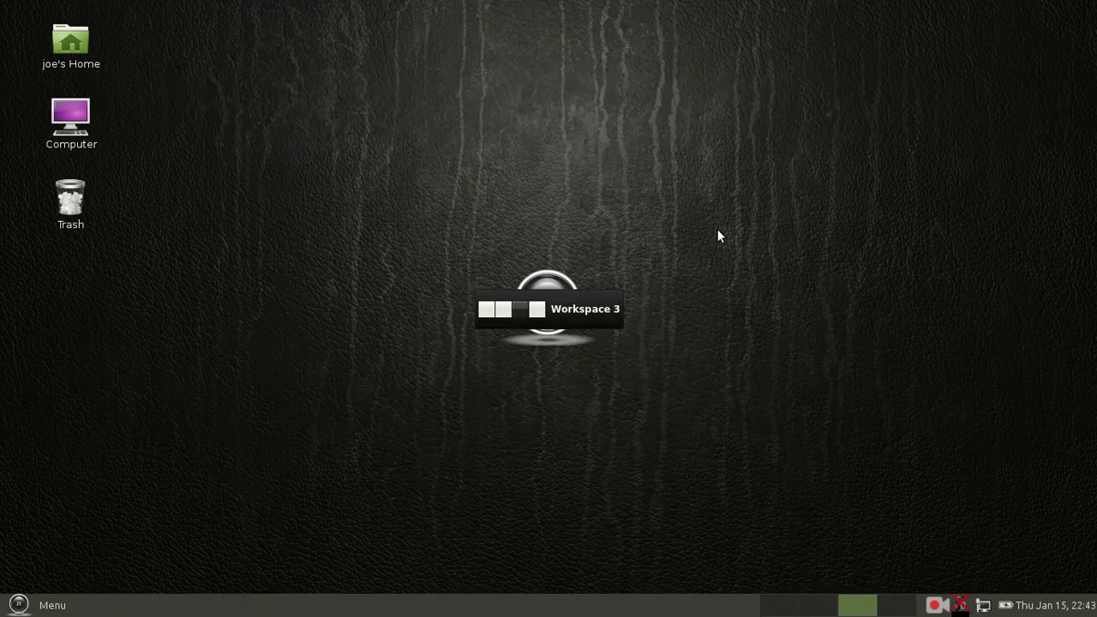
pyautogui.hotkey('ctrl', 'alt', 'Left')
pyautogui.hotkey('ctrl', 'alt', 'Left')
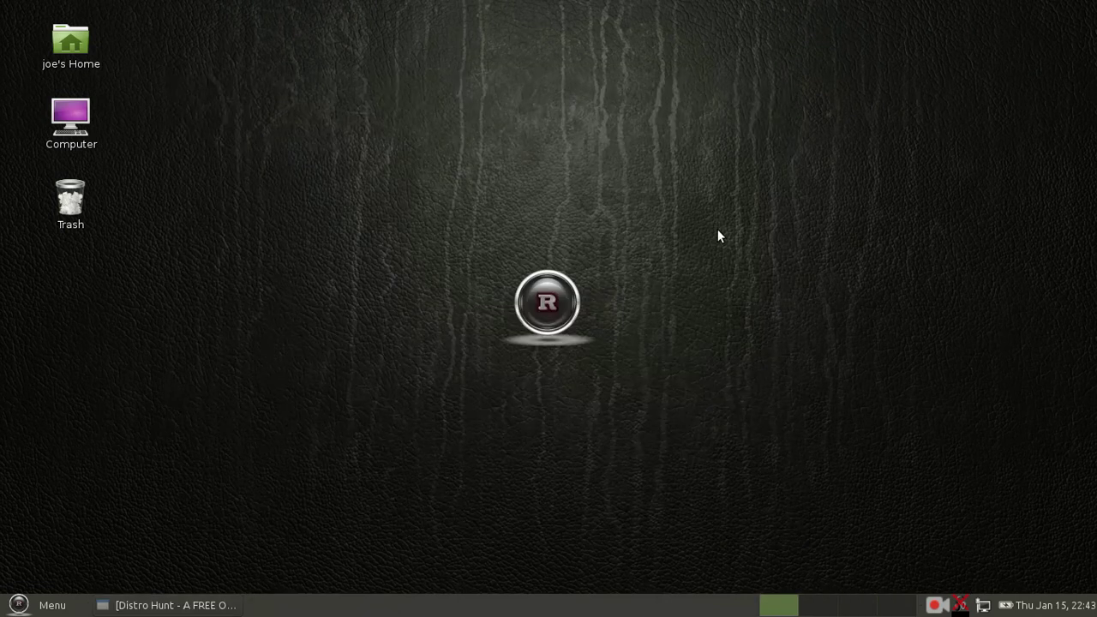
# - Restore the Distro Hunt Firefox window at the top of the article, then switch to the Cup of Linux tab
pyautogui.click(145, 602)
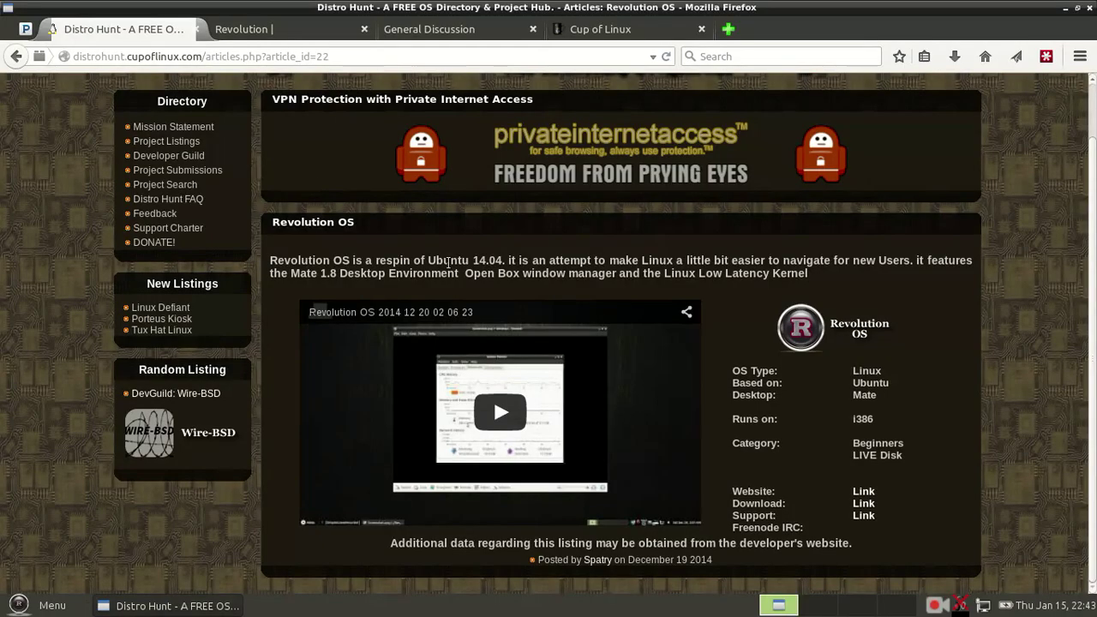
pyautogui.scroll(1, 704, 311)
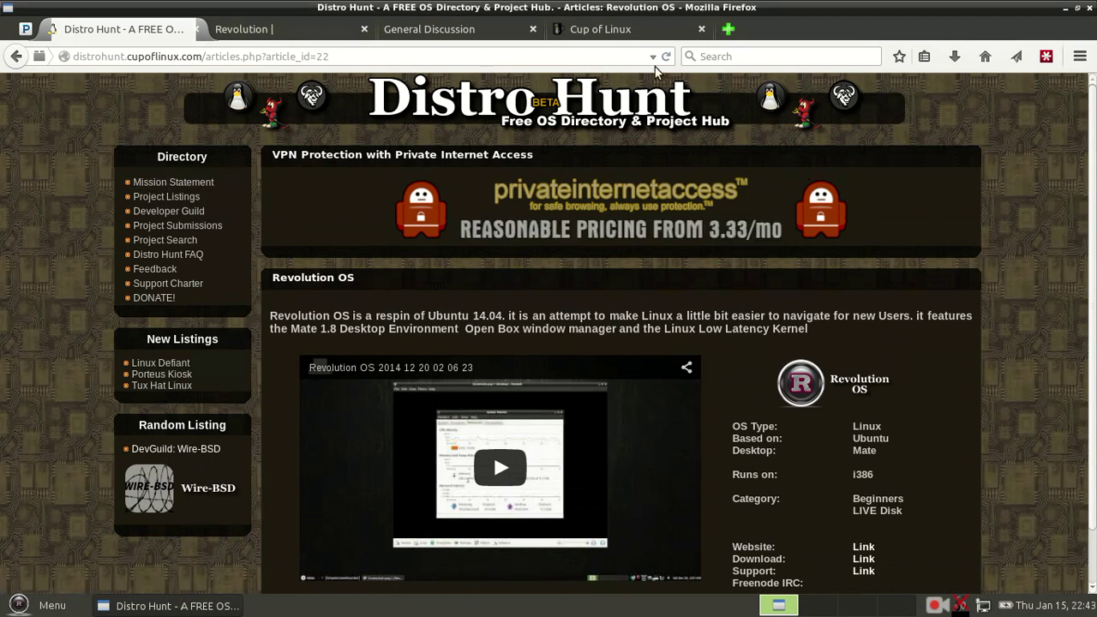
pyautogui.click(625, 29)
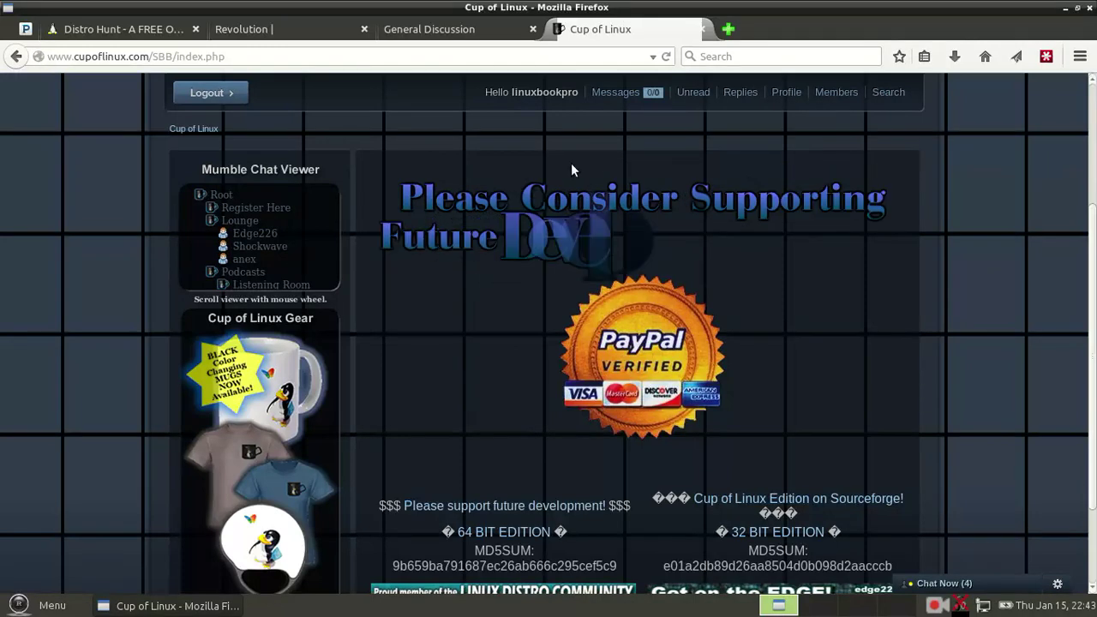
pyautogui.scroll(-2, 493, 360)
pyautogui.scroll(5, 561, 193)
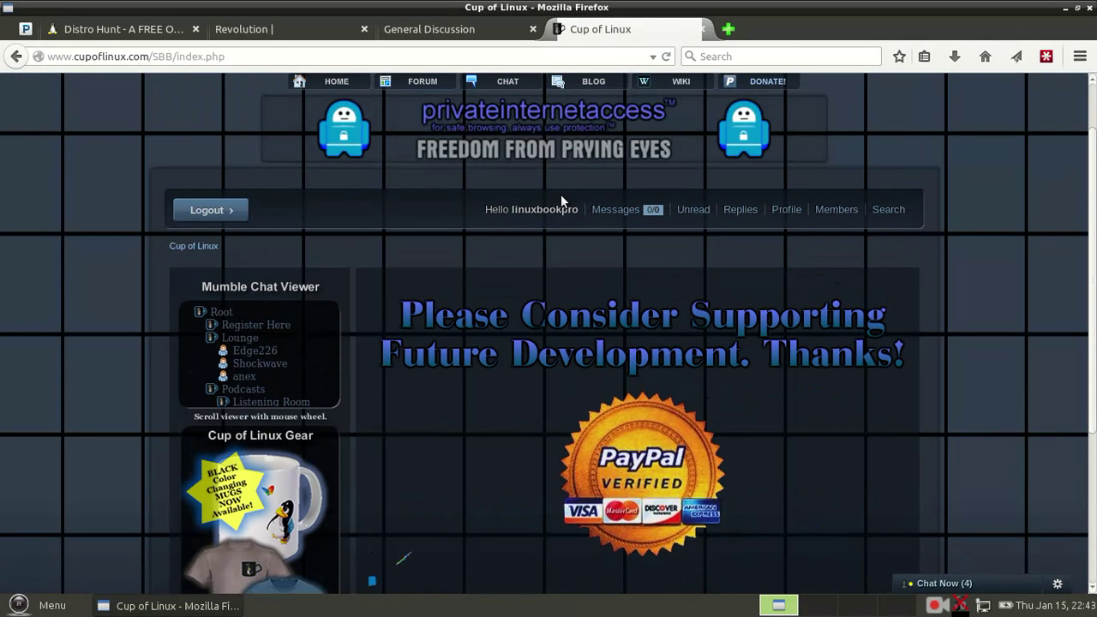
# - Visit the Cup of Linux Lounge from the LIVE Chat page, return, and expand the online users list
pyautogui.click(507, 82)
pyautogui.scroll(-5, 512, 366)
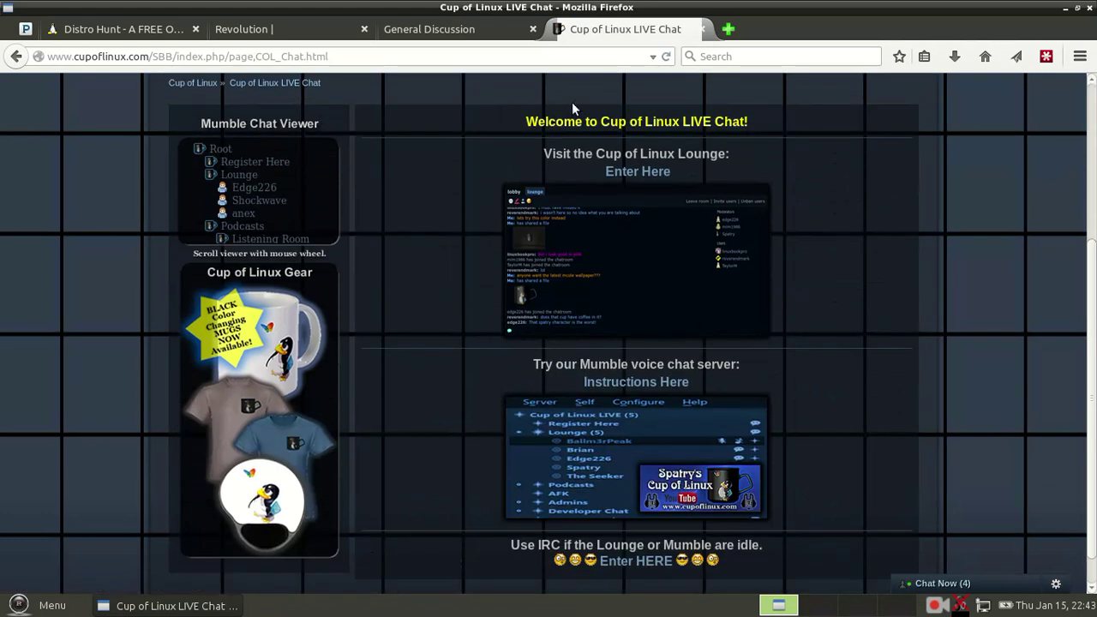
pyautogui.click(639, 174)
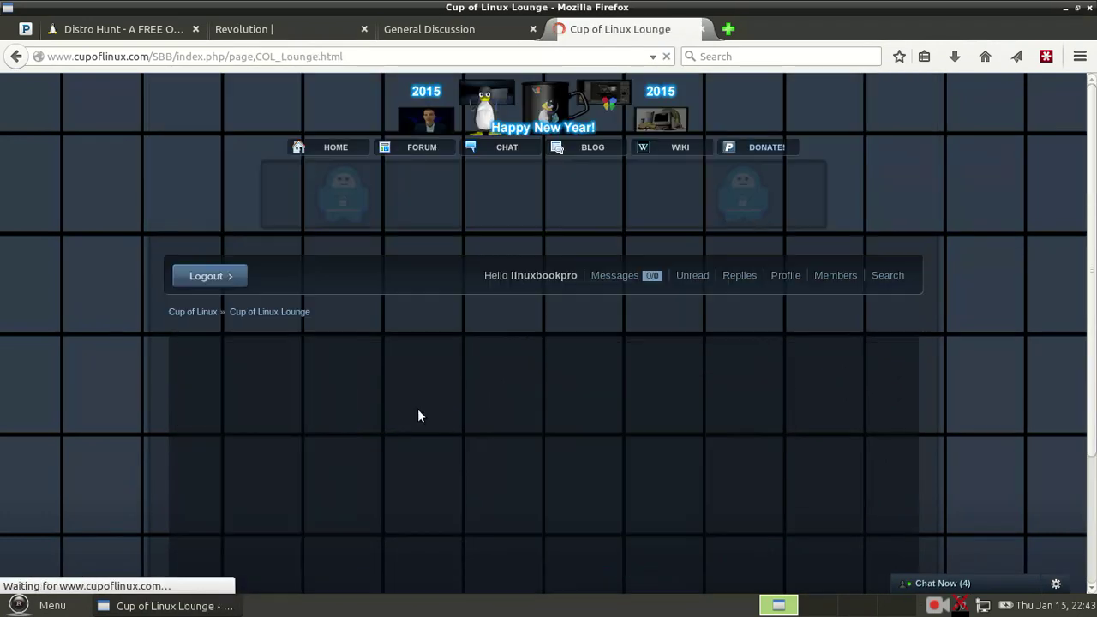
pyautogui.scroll(-3, 581, 484)
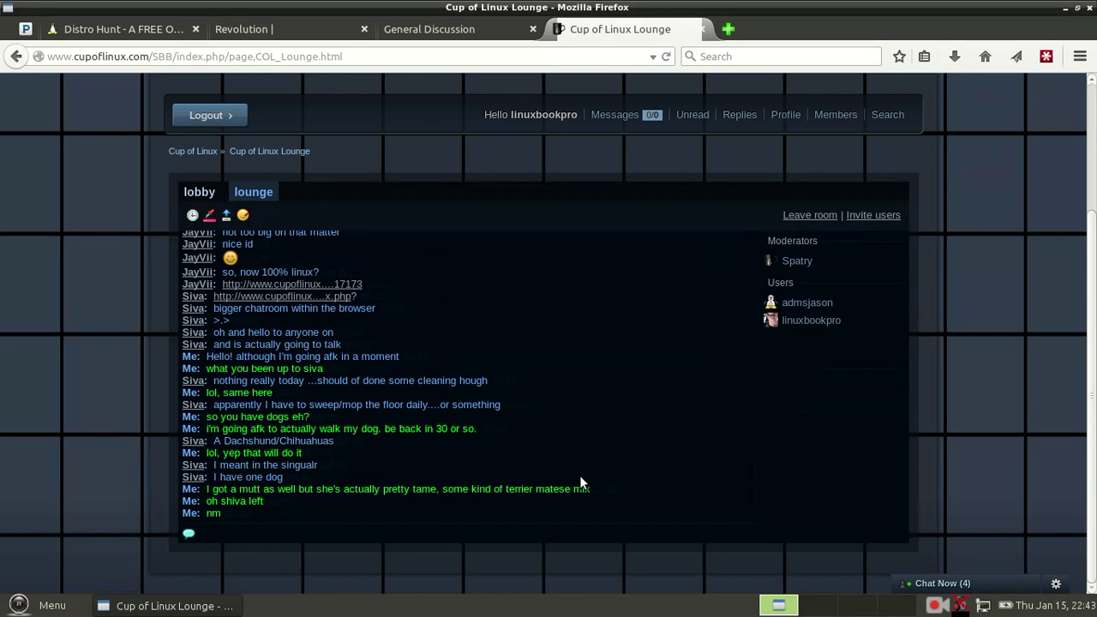
pyautogui.hotkey('alt', 'Left')
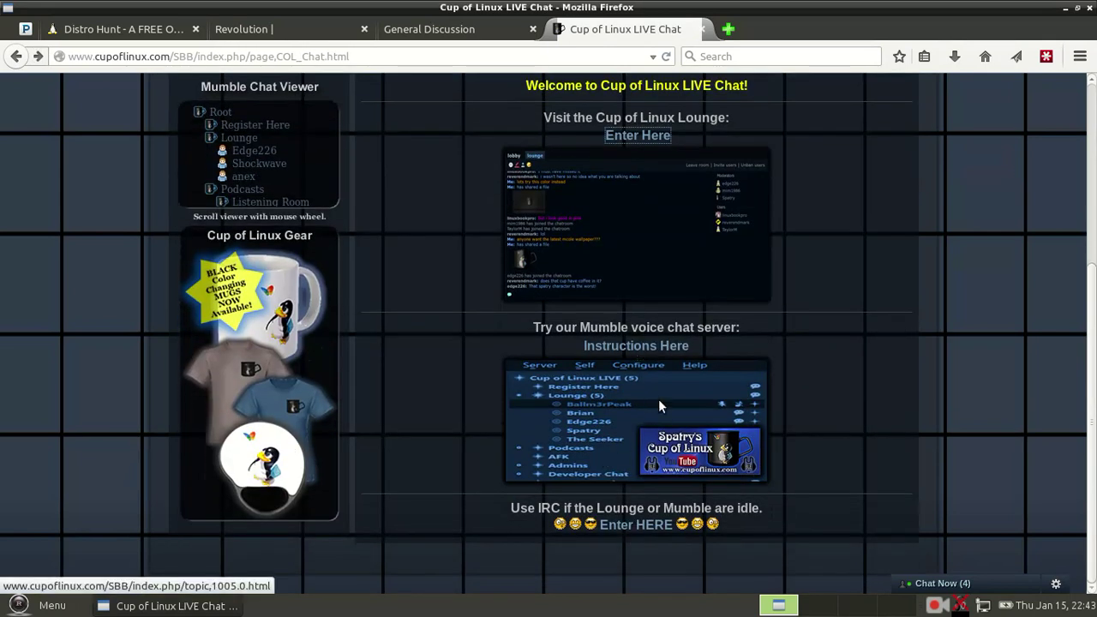
pyautogui.click(1021, 584)
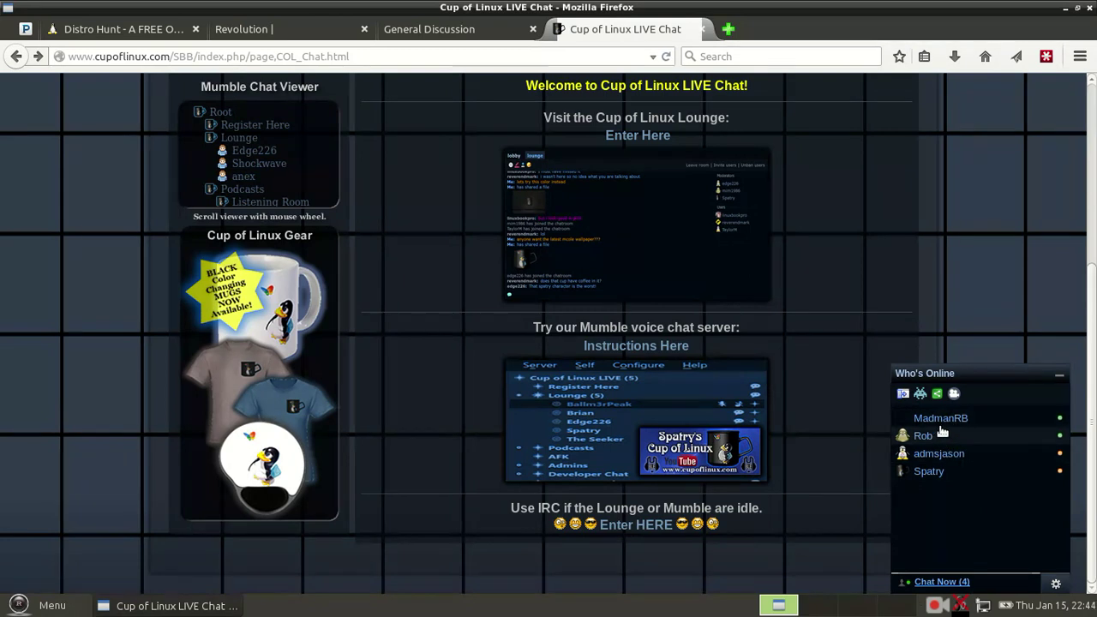
# - Close the Chatrooms popup, collapse Who's Online, minimize Firefox, and bring up the recorder's tray options
pyautogui.click(902, 393)
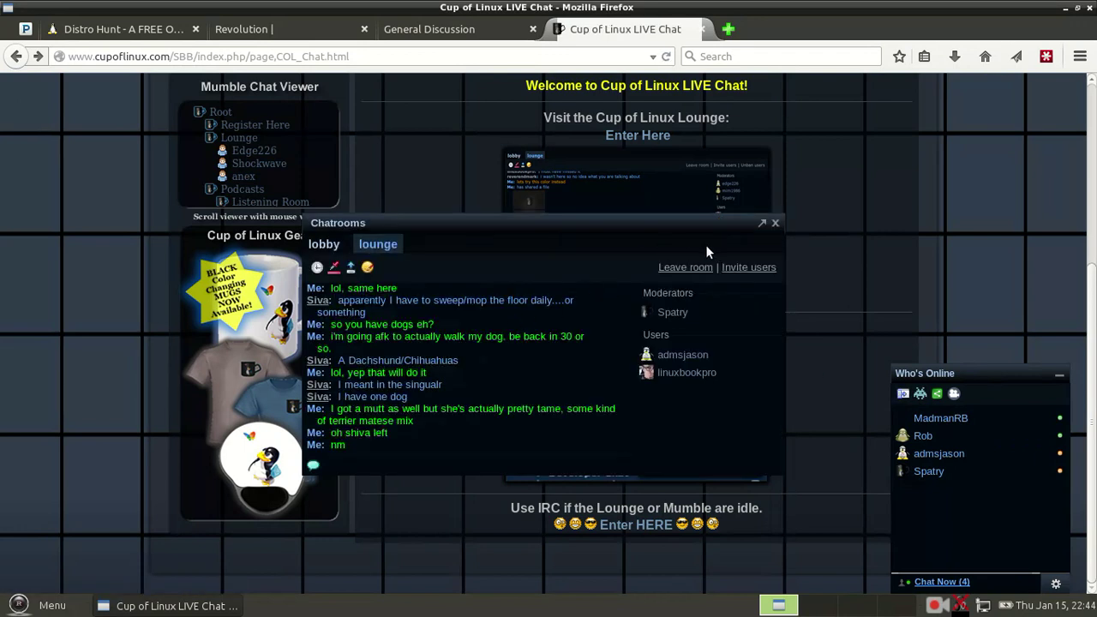
pyautogui.click(775, 223)
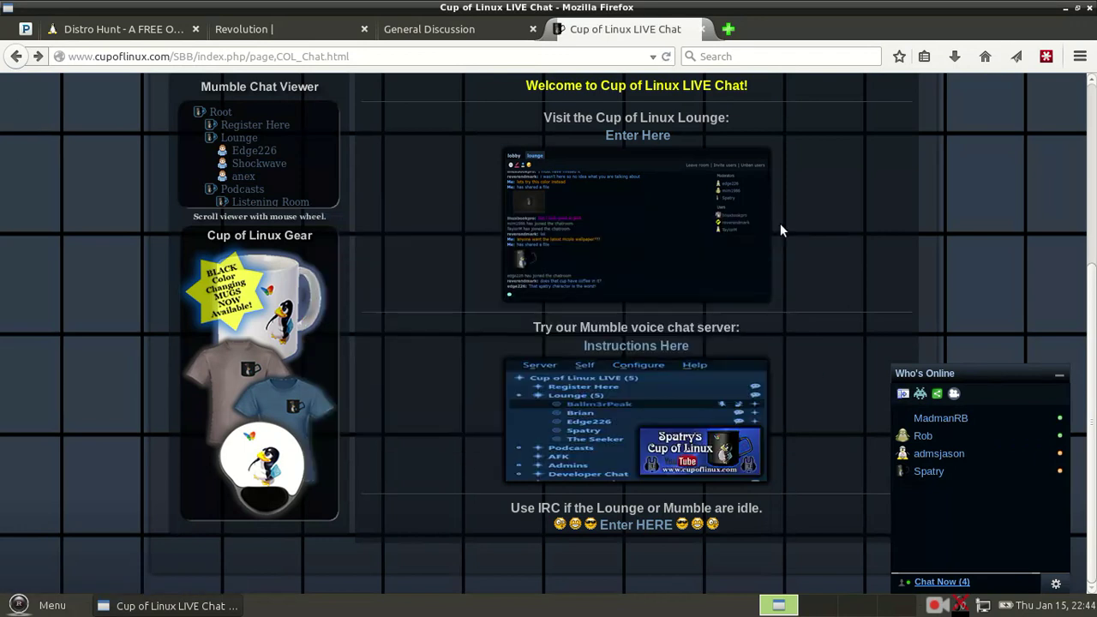
pyautogui.click(1061, 376)
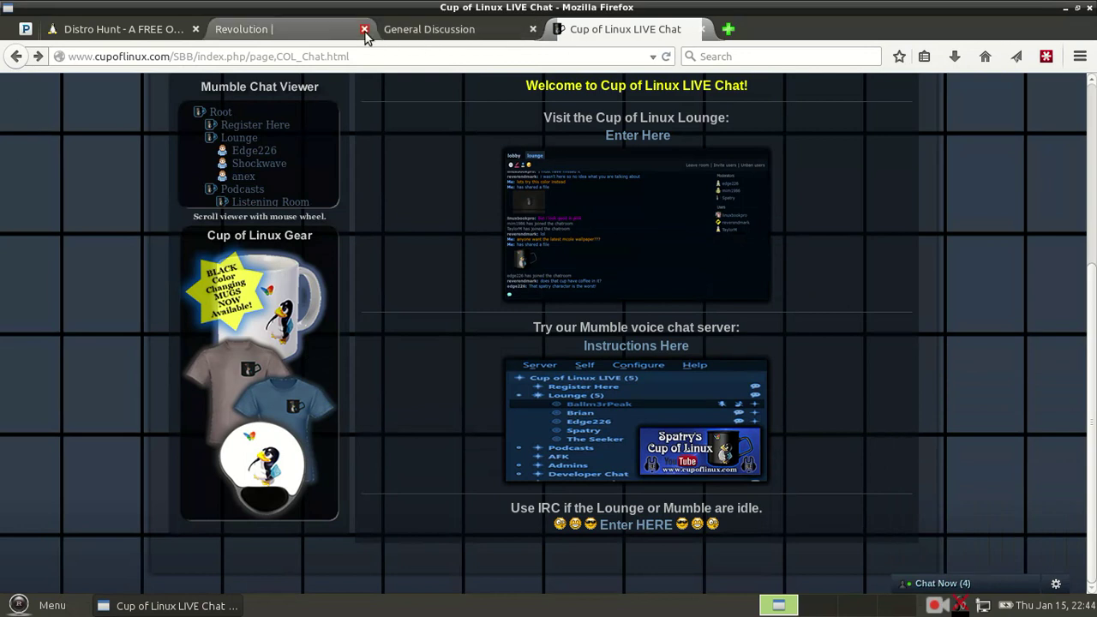
pyautogui.click(1065, 8)
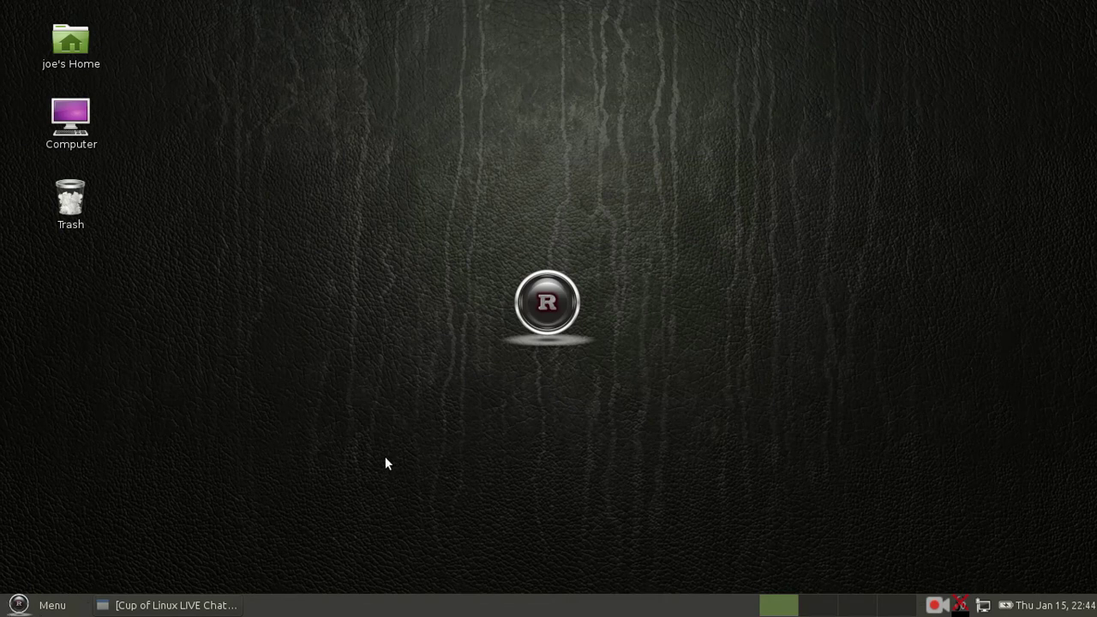
pyautogui.click(934, 607)
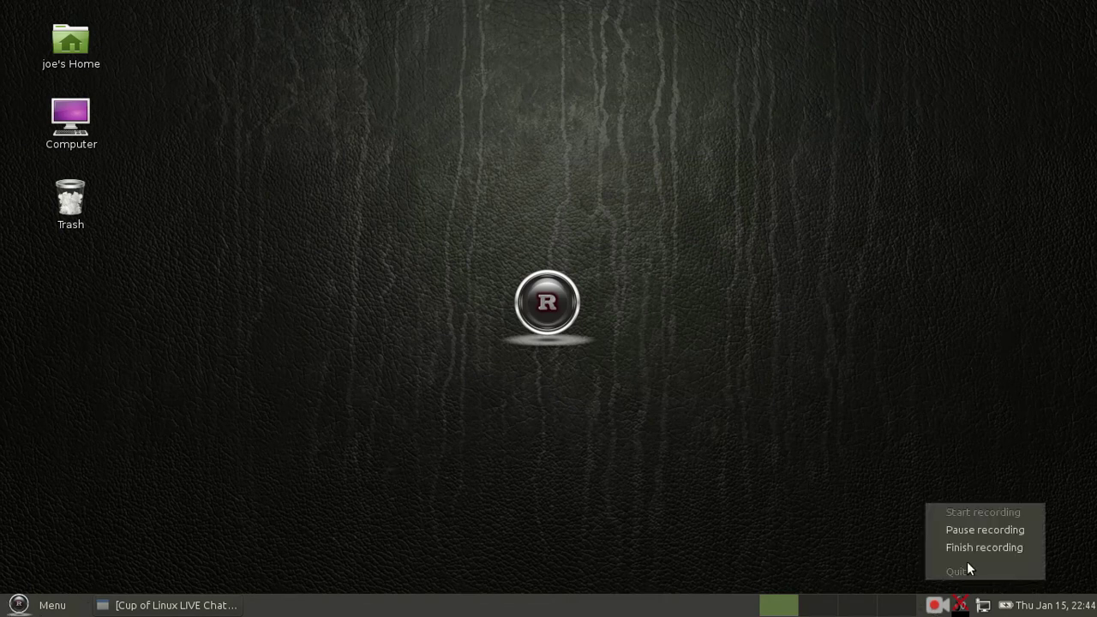